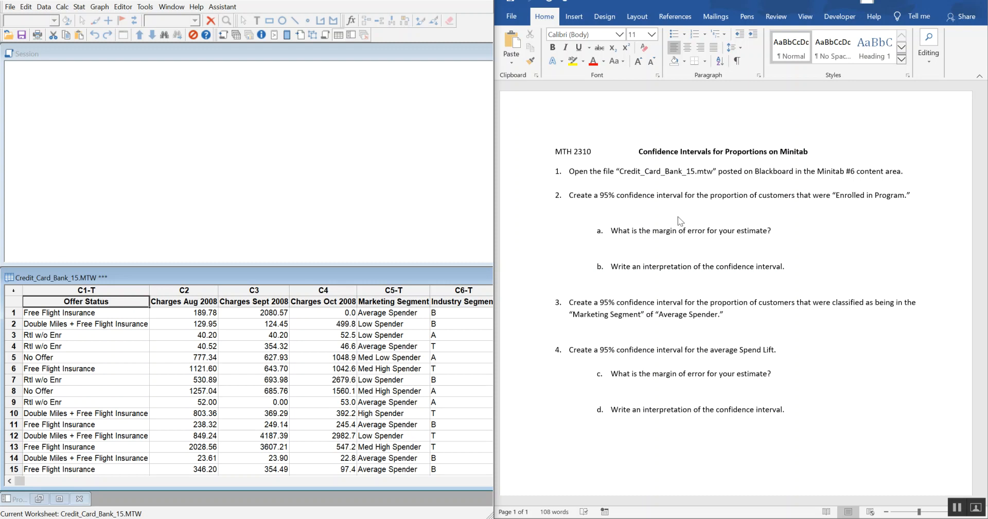
Step: Tile the Session and Credit_Card_Bank_15.MTW worksheet windows so both fit fully in the workspace
click(389, 123)
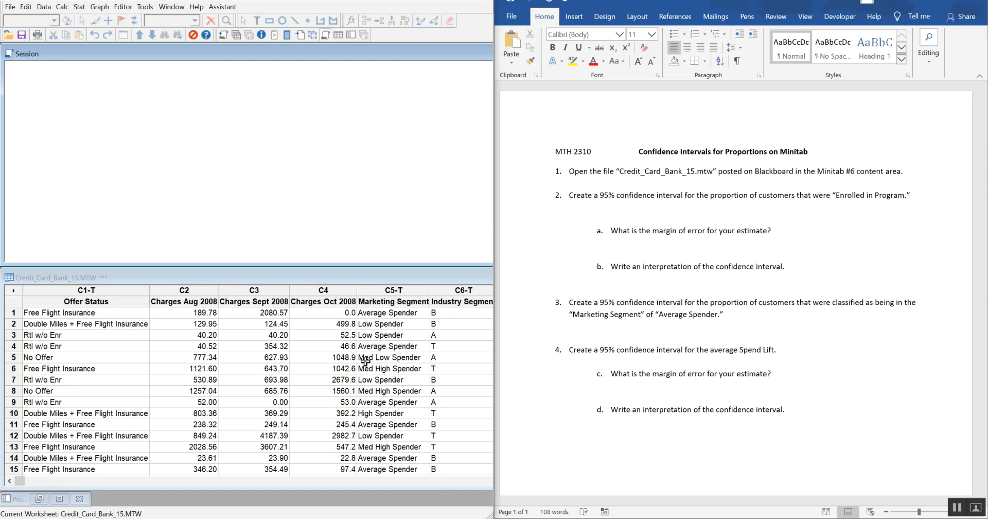
click(402, 483)
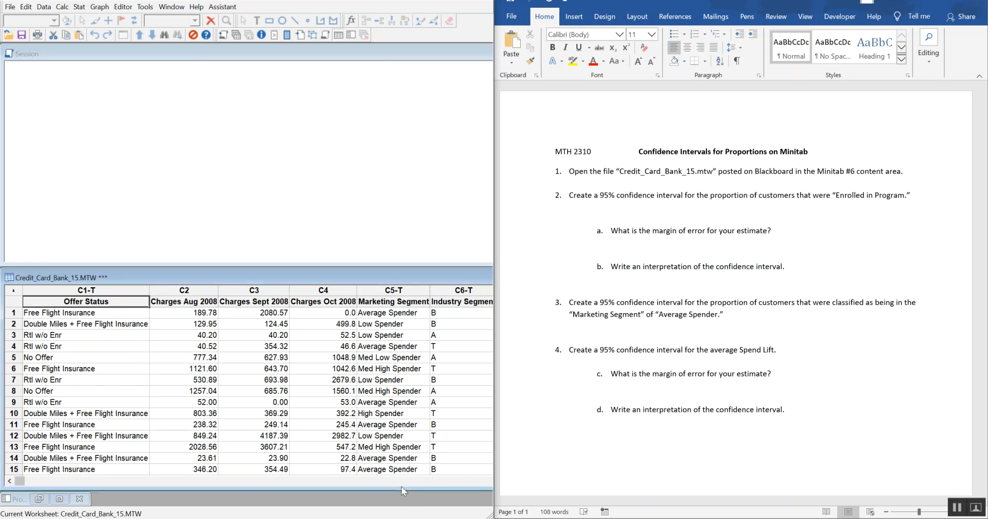
click(404, 483)
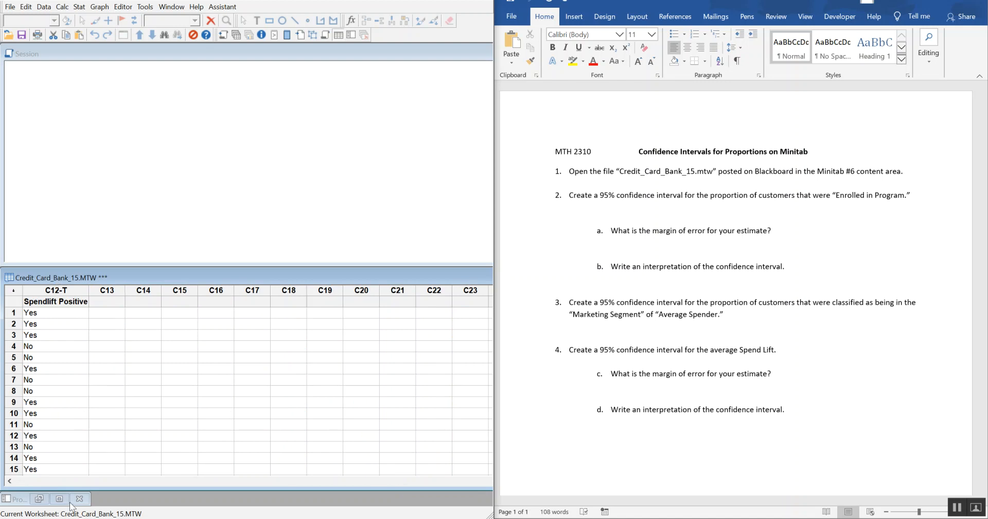
click(27, 482)
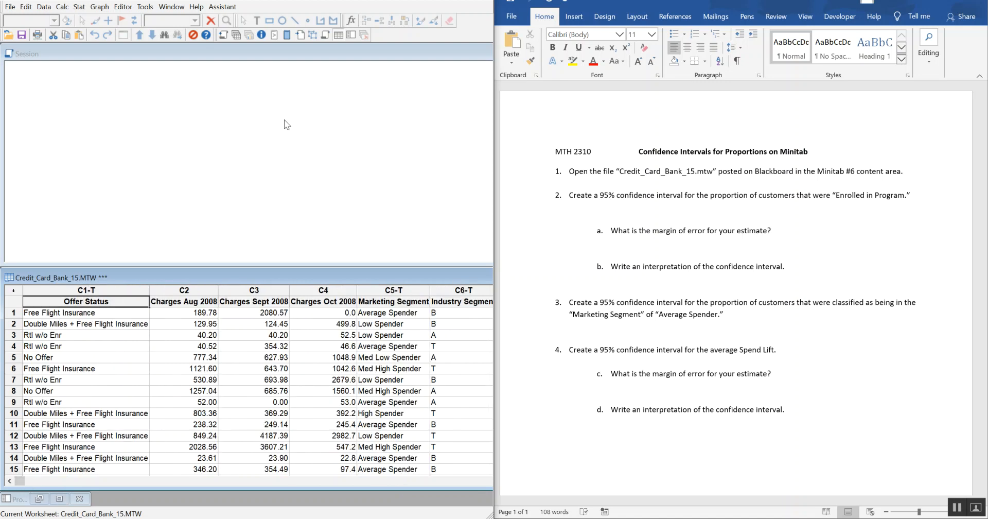
click(211, 101)
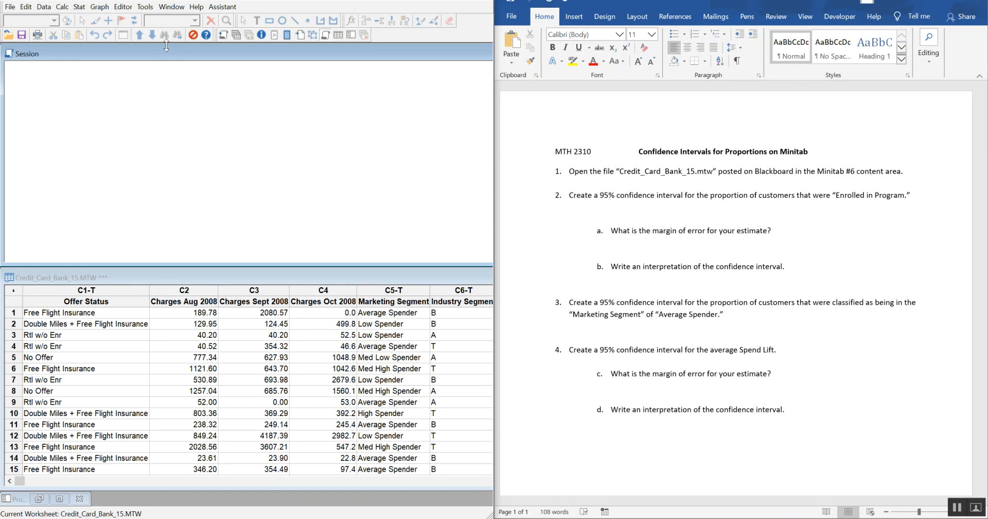
click(170, 9)
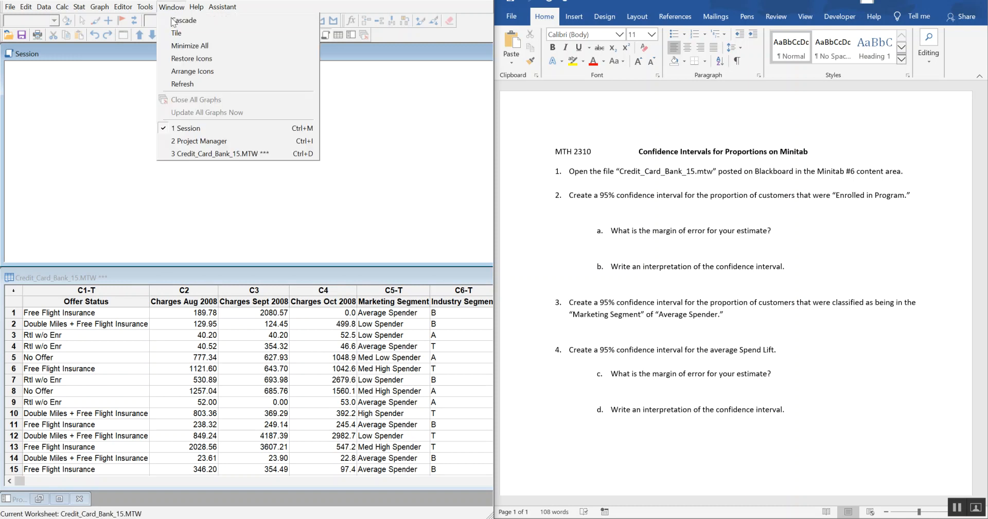
click(171, 32)
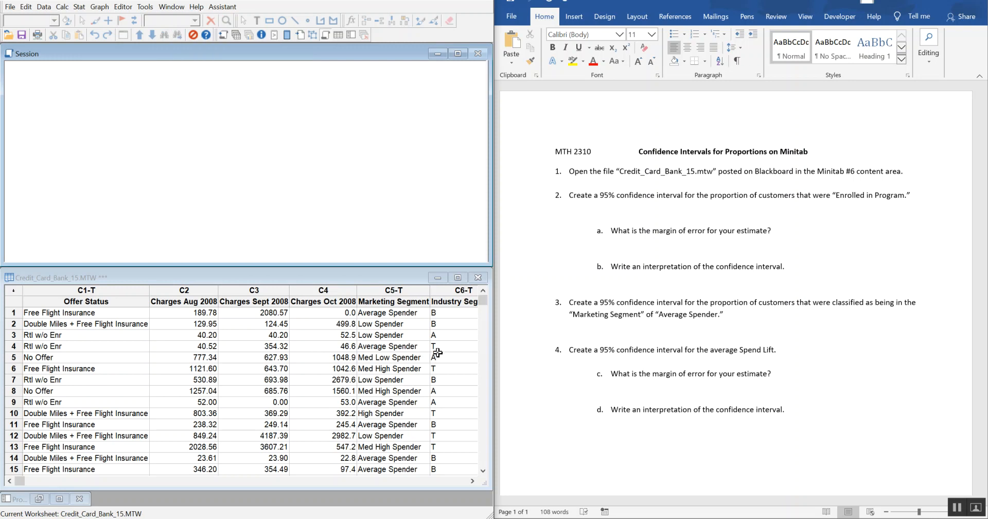
Step: Examine the worksheet's columns from Offer Status to Spendlift Positive, looking for the variables named in the assignment
click(471, 481)
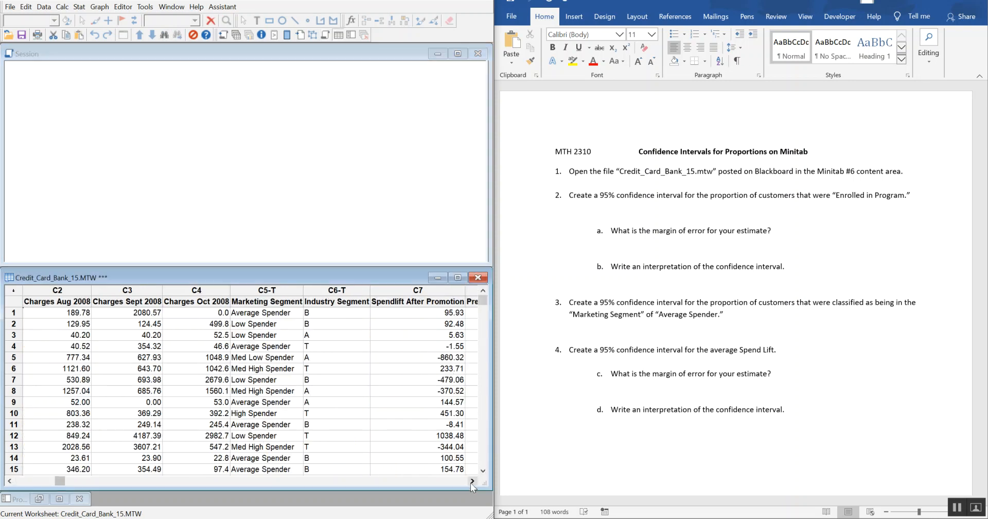
click(471, 483)
click(472, 483)
click(471, 483)
click(471, 483)
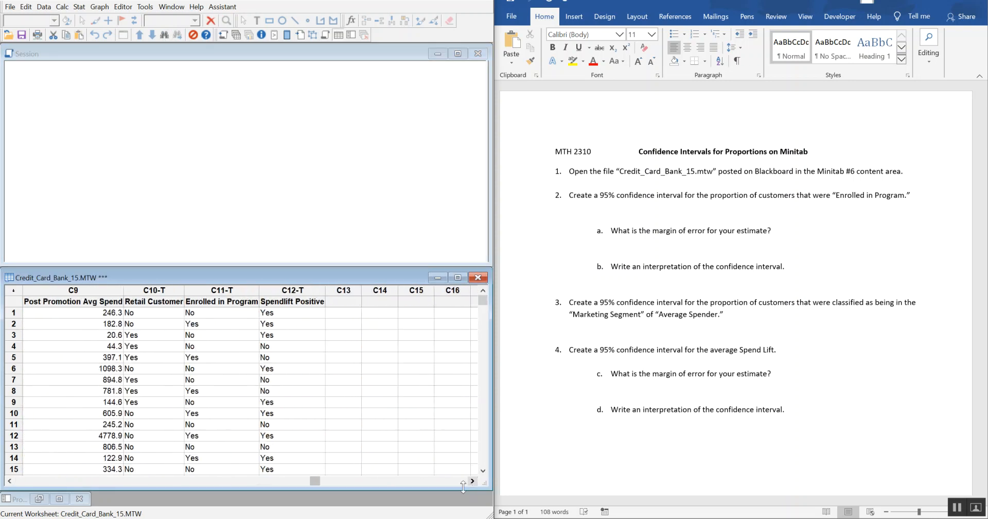
drag(312, 480, 19, 482)
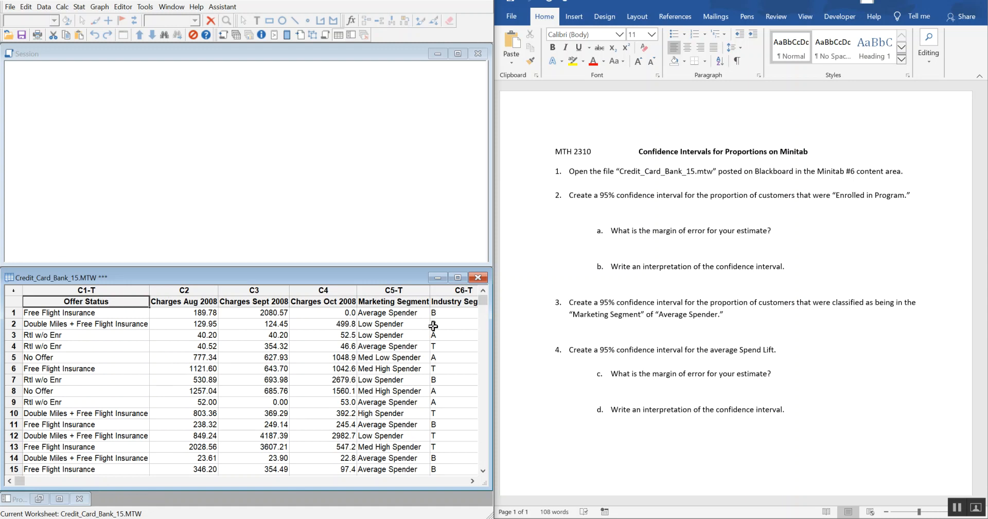
click(472, 480)
click(472, 480)
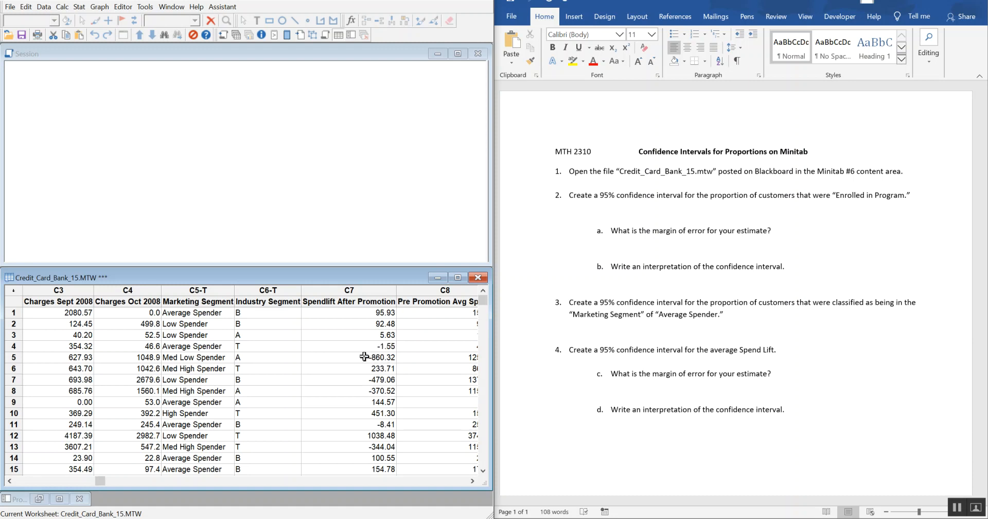
drag(99, 481, 14, 481)
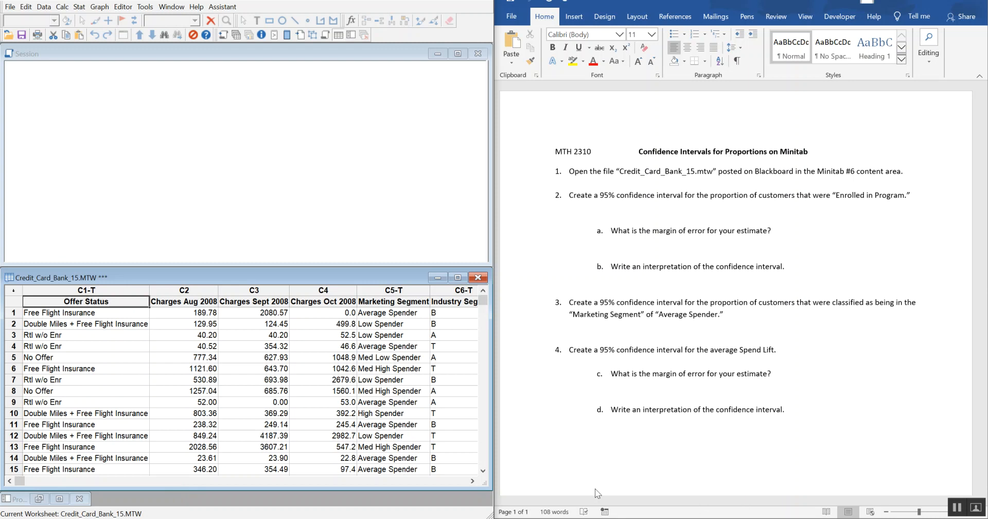
click(473, 480)
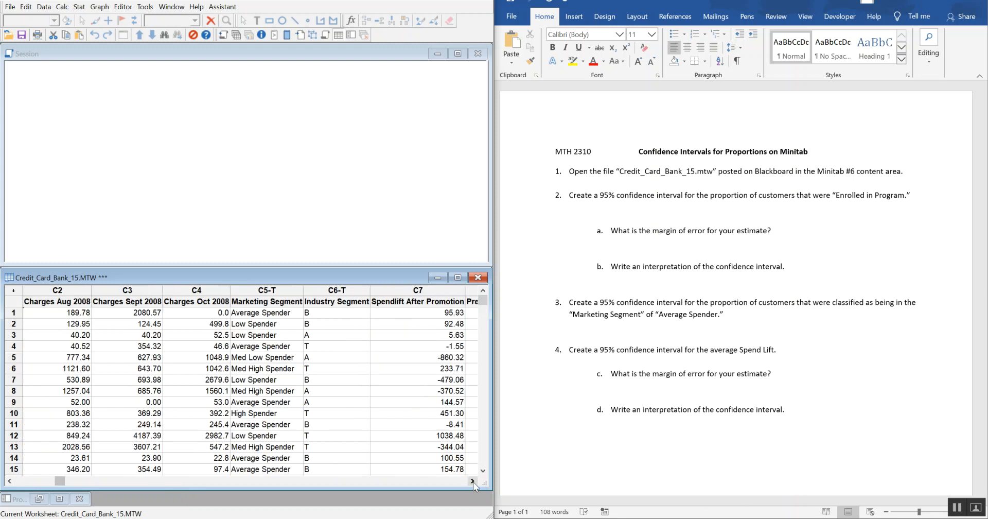
click(473, 481)
click(473, 480)
click(473, 481)
click(473, 481)
click(472, 481)
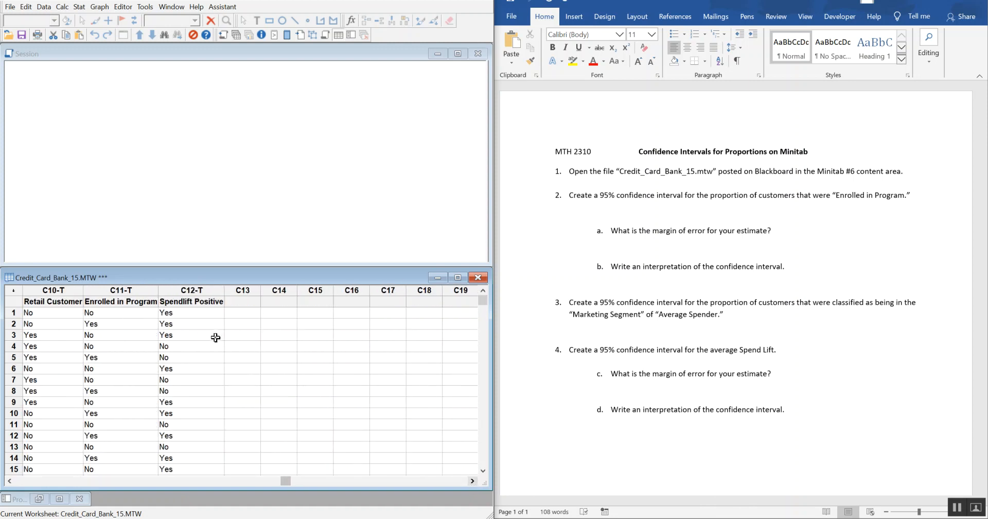
click(44, 8)
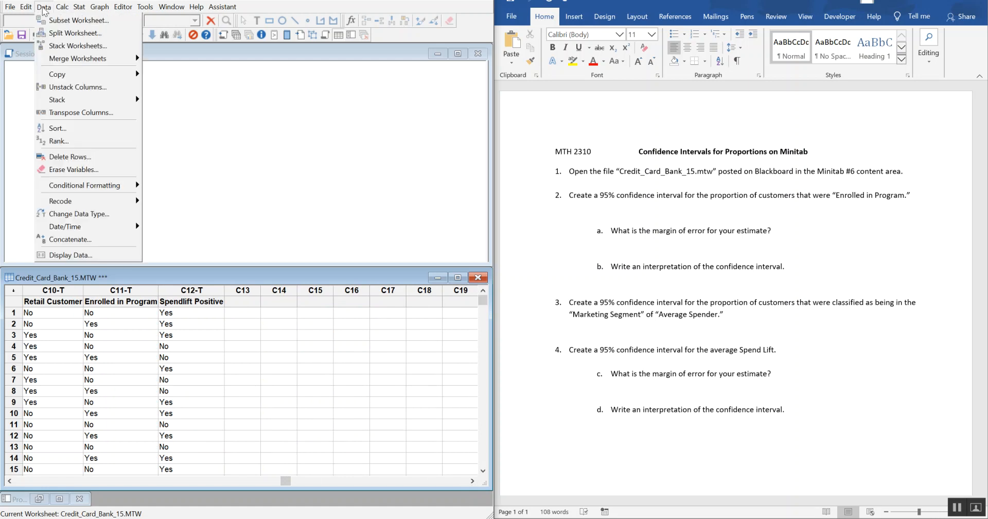
mouse_move(61, 9)
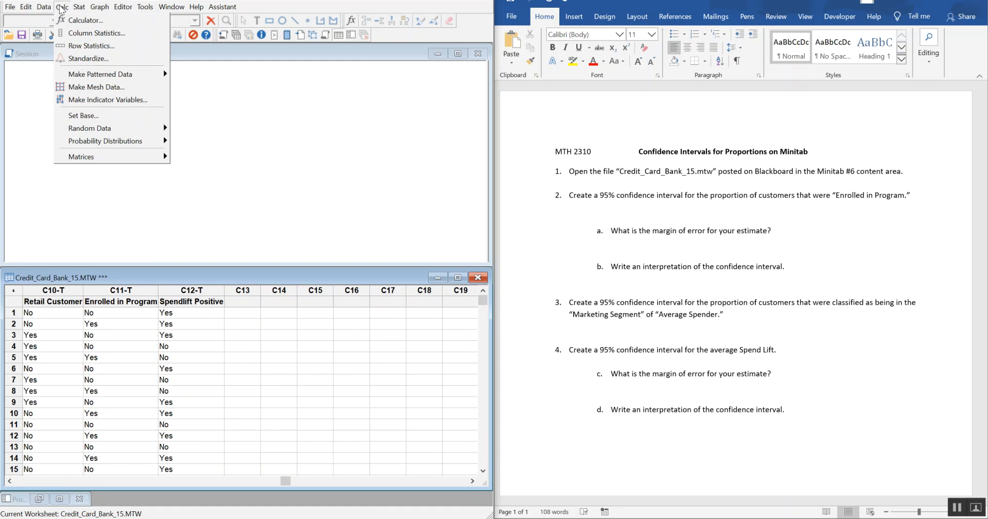
click(279, 95)
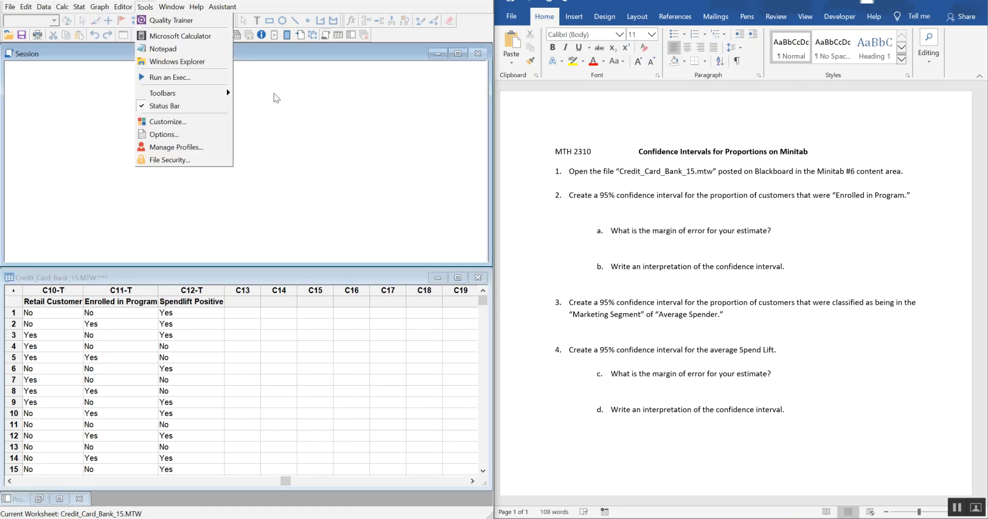
Step: Randomly sample 100 rows from the Enrolled in Program, Marketing Segment and Spendlift Positive columns, storing the samples in c14-c16
click(63, 7)
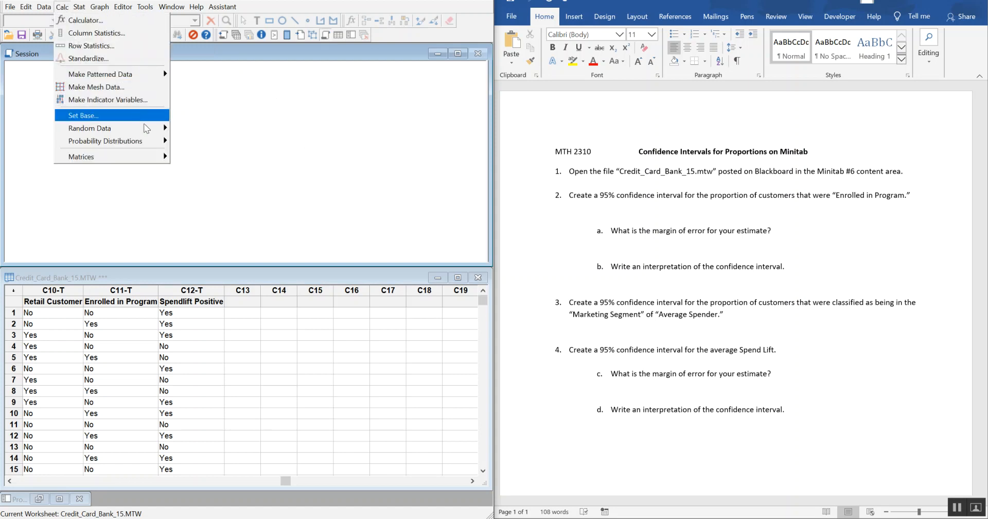
mouse_move(156, 131)
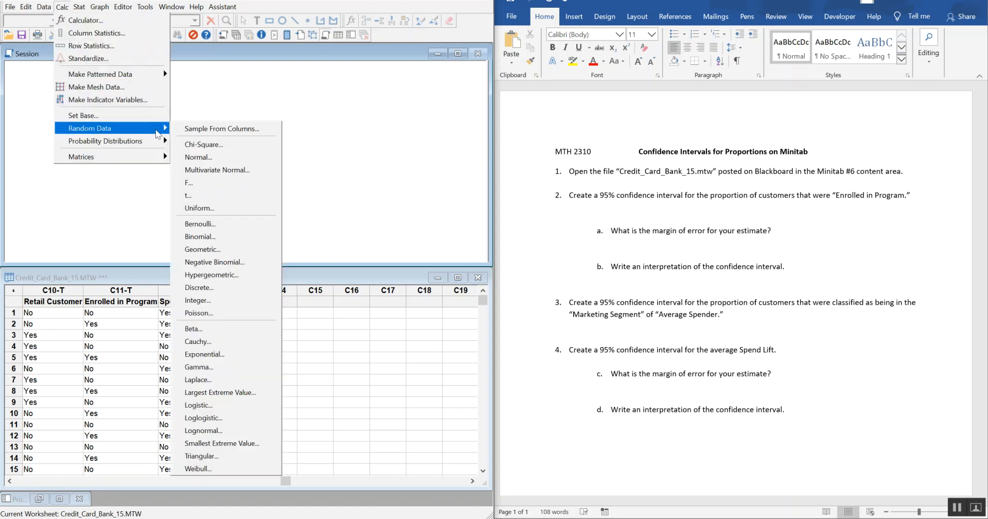
click(260, 132)
drag(282, 176, 228, 82)
text(100)
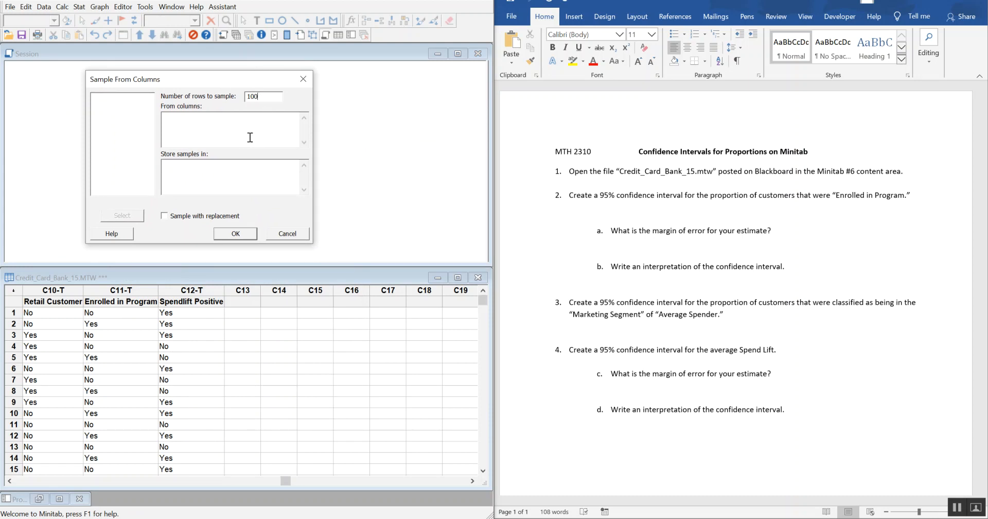
click(234, 120)
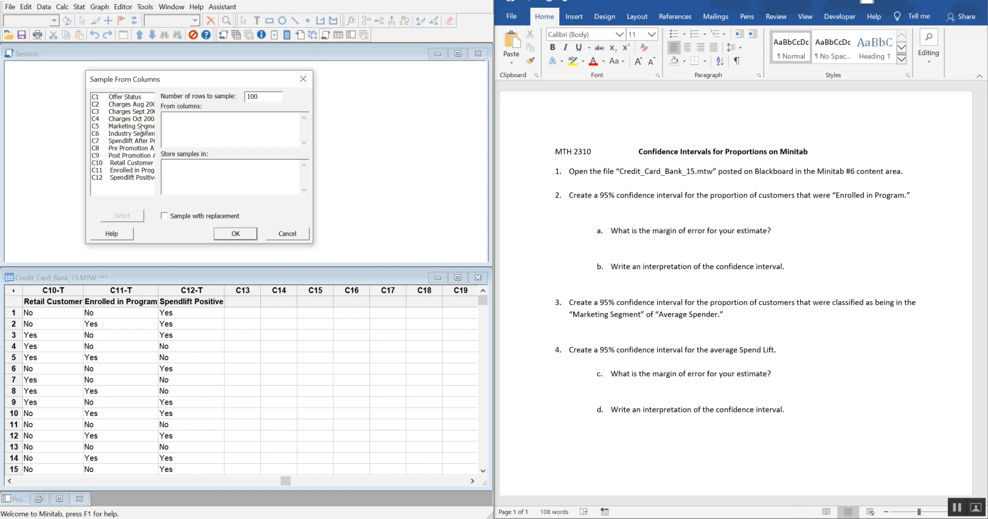
double_click(133, 173)
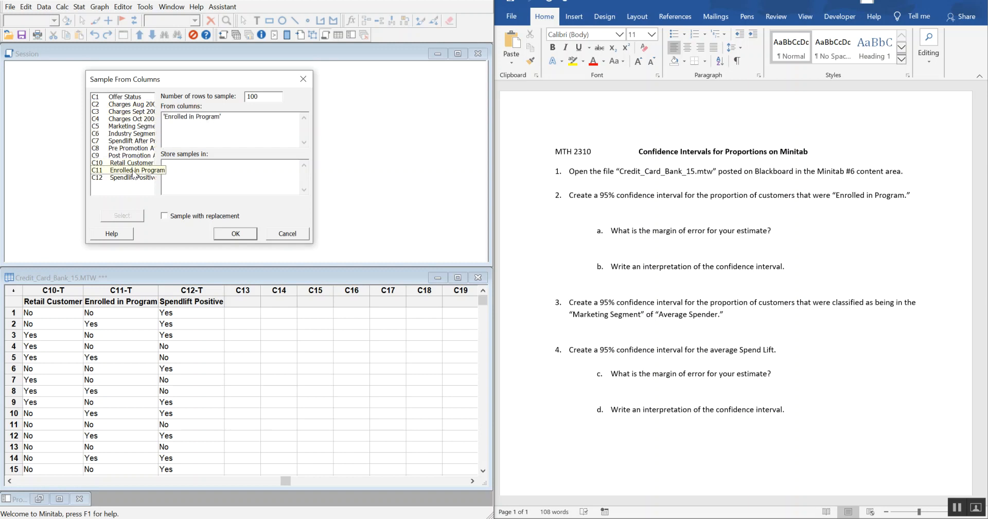
double_click(131, 126)
double_click(139, 180)
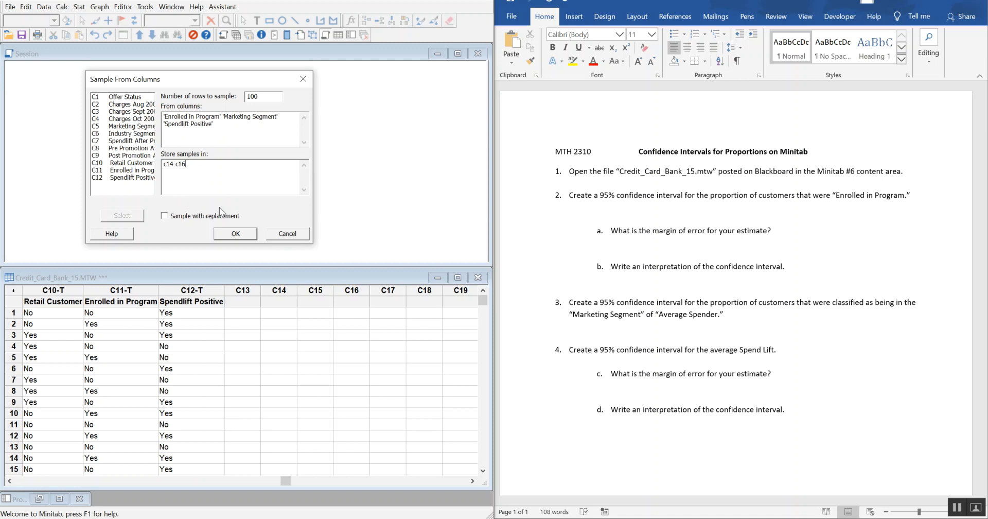
click(237, 234)
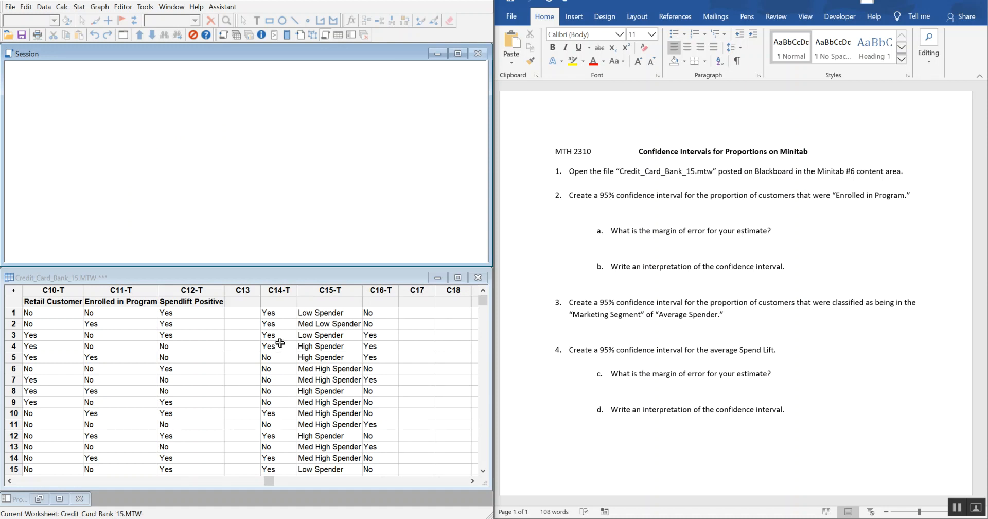
Step: Rerun the 100-row column sampling into c14-c16 with Spendlift After Promotion in place of Spendlift Positive
drag(377, 304, 381, 469)
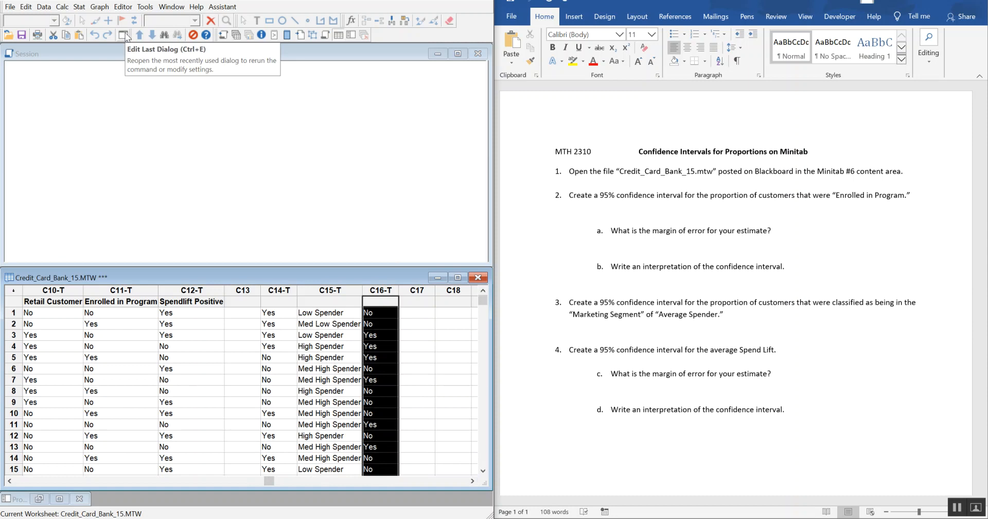
click(124, 35)
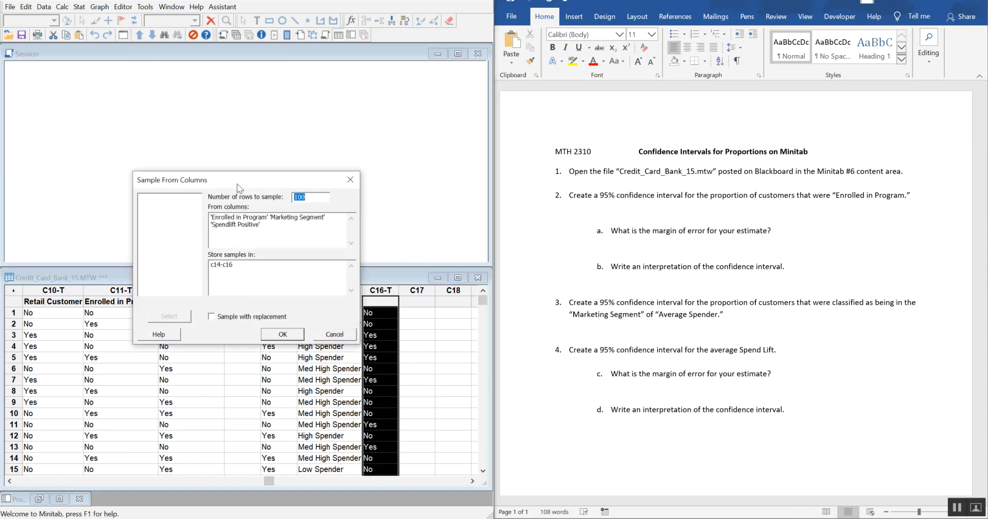
click(255, 200)
drag(251, 190, 199, 190)
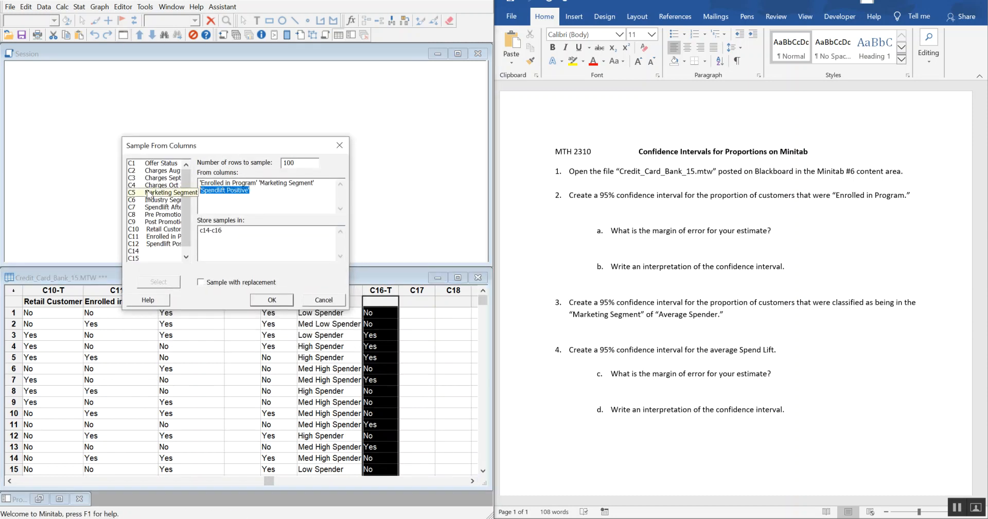
key(BackSpace)
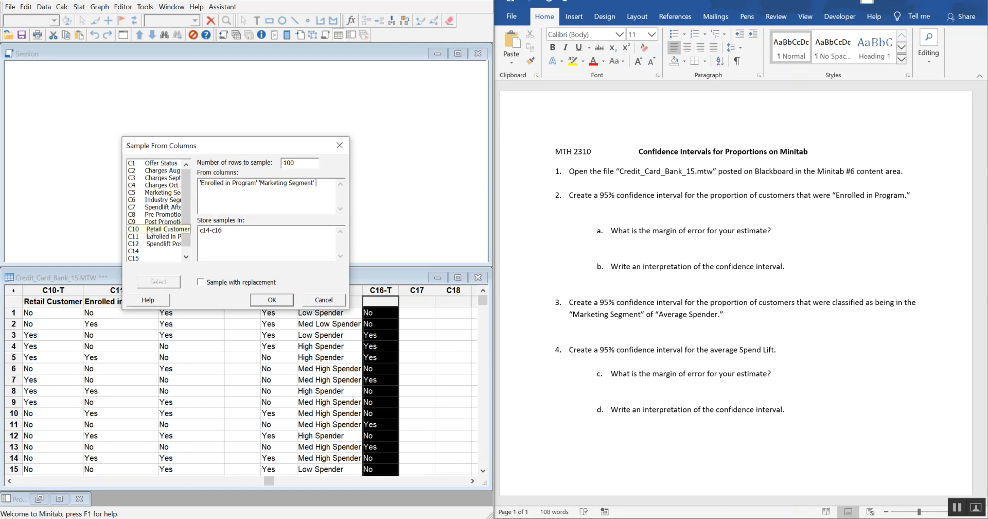
double_click(169, 208)
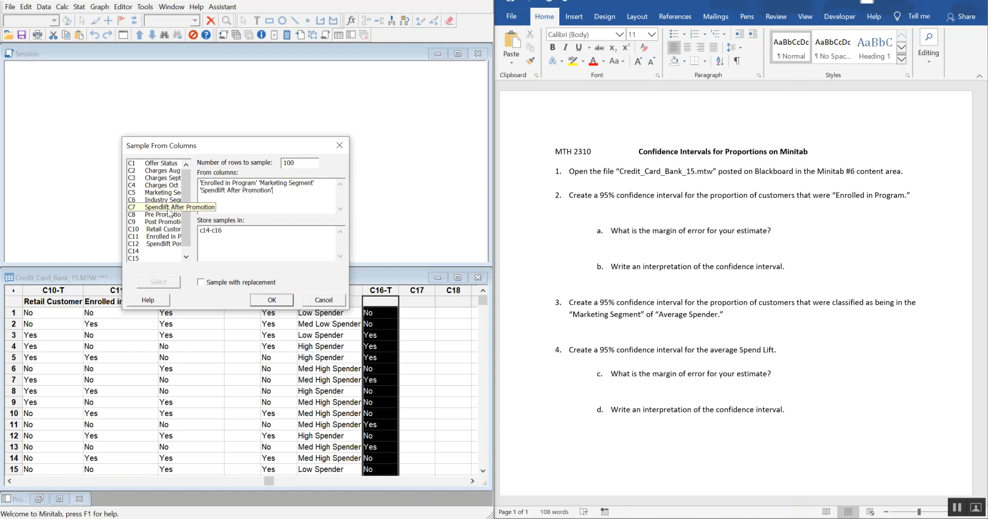
click(276, 304)
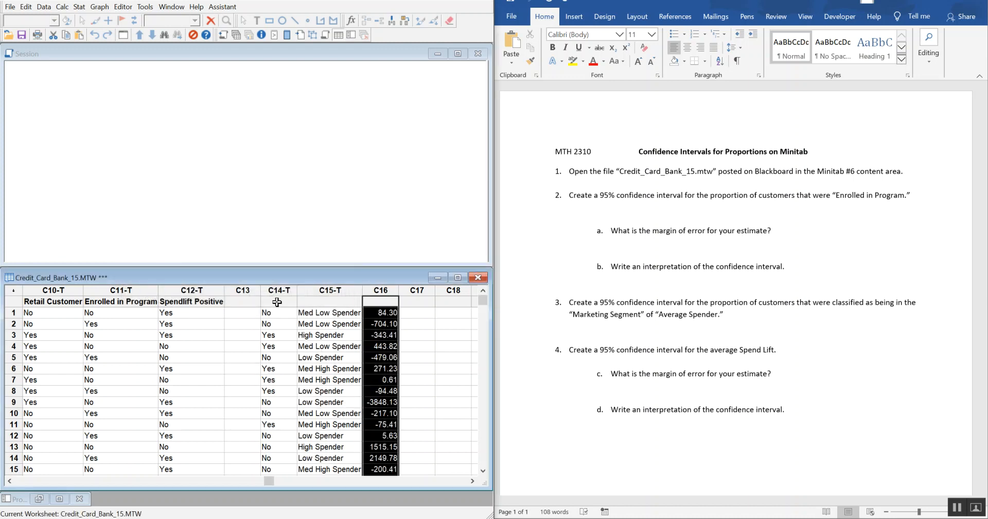
Step: Name the sampled enrollment column C14 "100 Enrolled in Program"
click(277, 302)
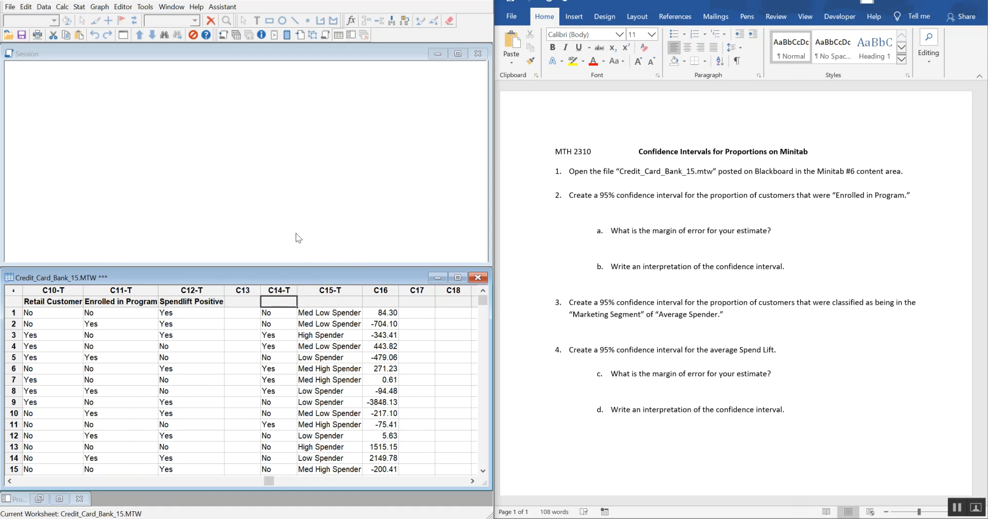
text(100)
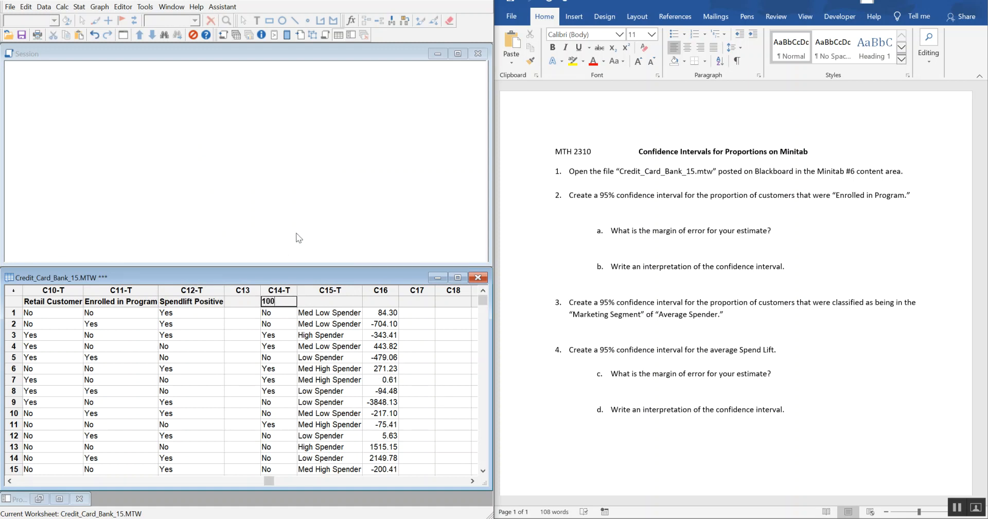
text( Enrolled in Program)
key(Return)
Step: Name the sampled marketing segment column C15 "100 Market Segment"
click(370, 302)
text(100)
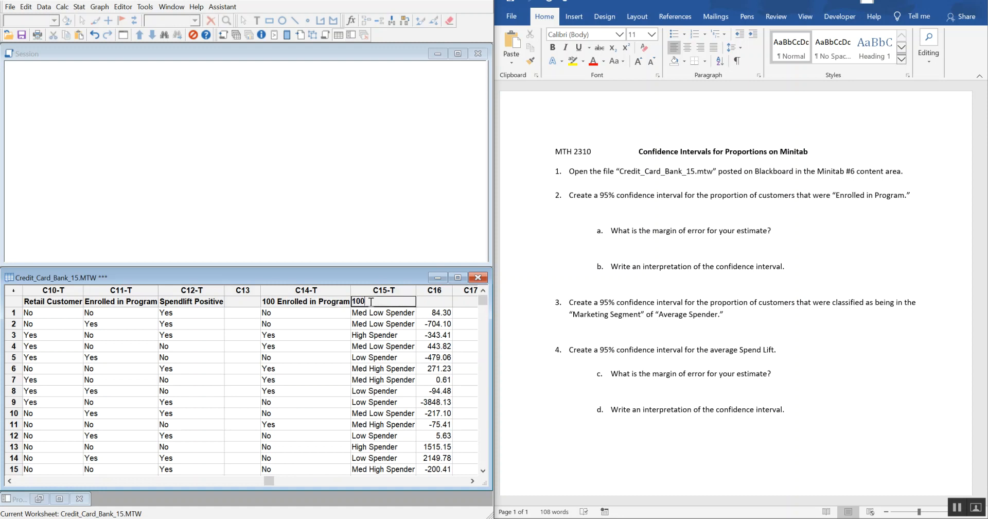
text( Market Segment)
key(Tab)
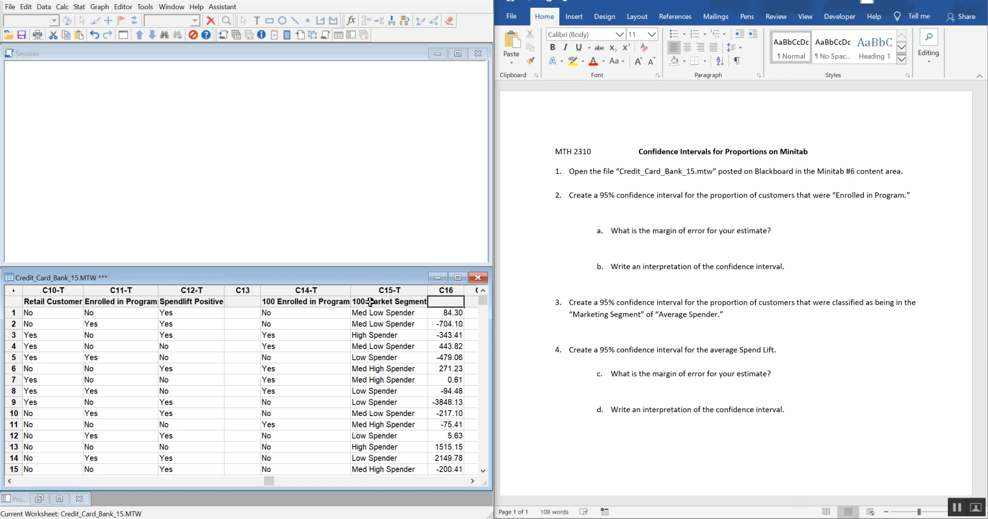
Step: Name the sampled spend lift column C16 "100 Spendlift"
text(100)
text( Spe)
key(BackSpace)
text(pend)
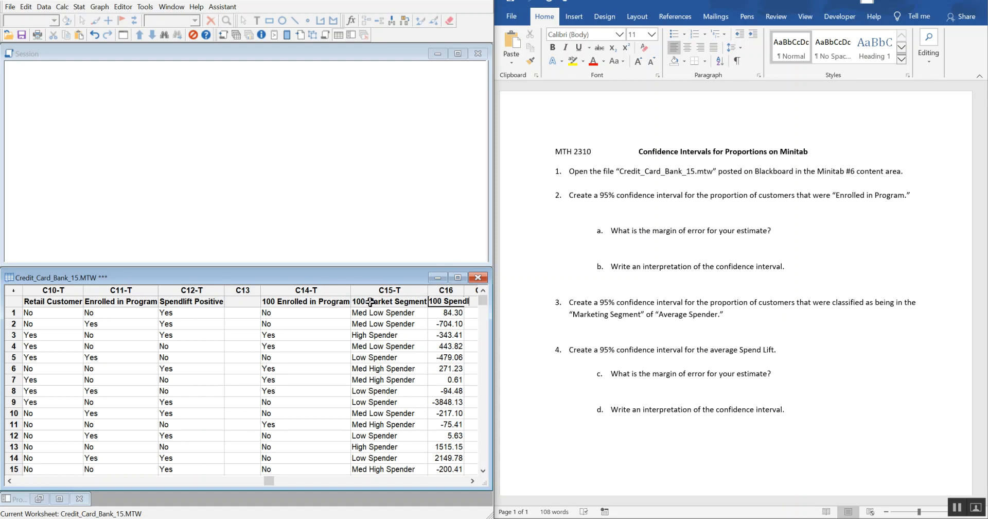
key(Return)
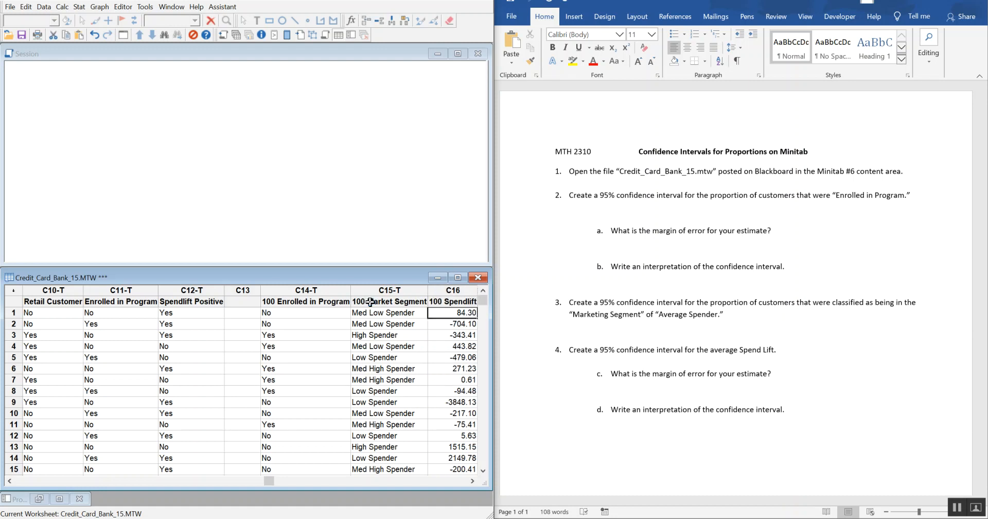
click(472, 481)
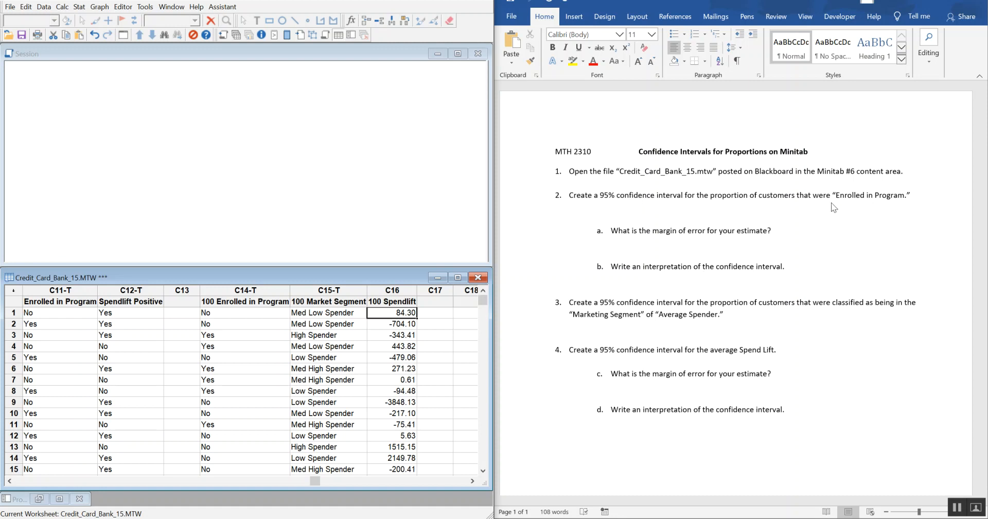
Step: Start a one-sample proportion analysis in Minitab using the "100 Enrolled in Program" column as the sample
click(688, 218)
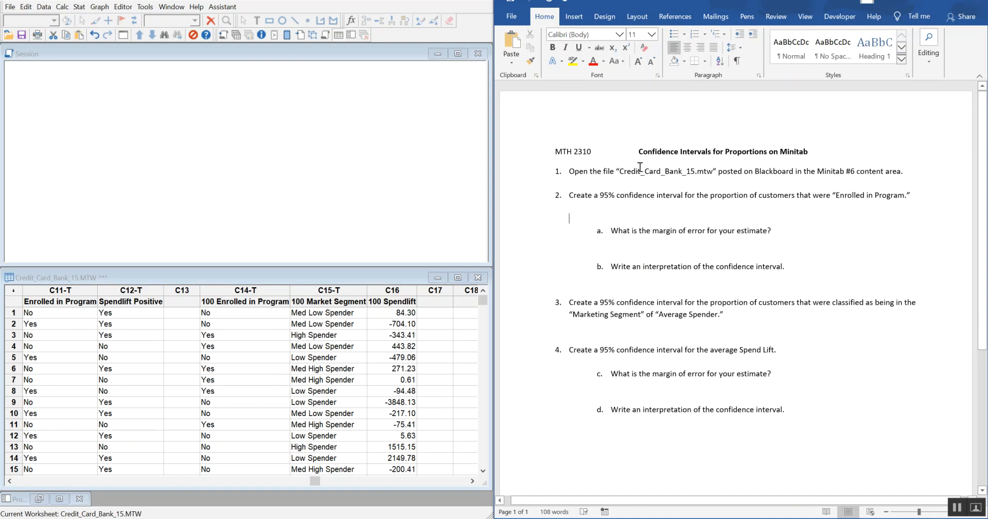
click(85, 8)
mouse_move(91, 22)
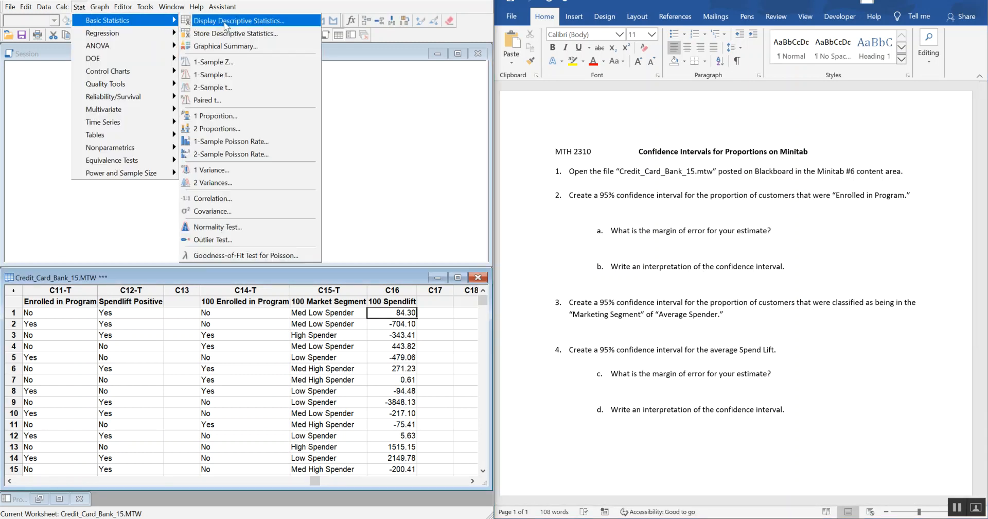
click(263, 119)
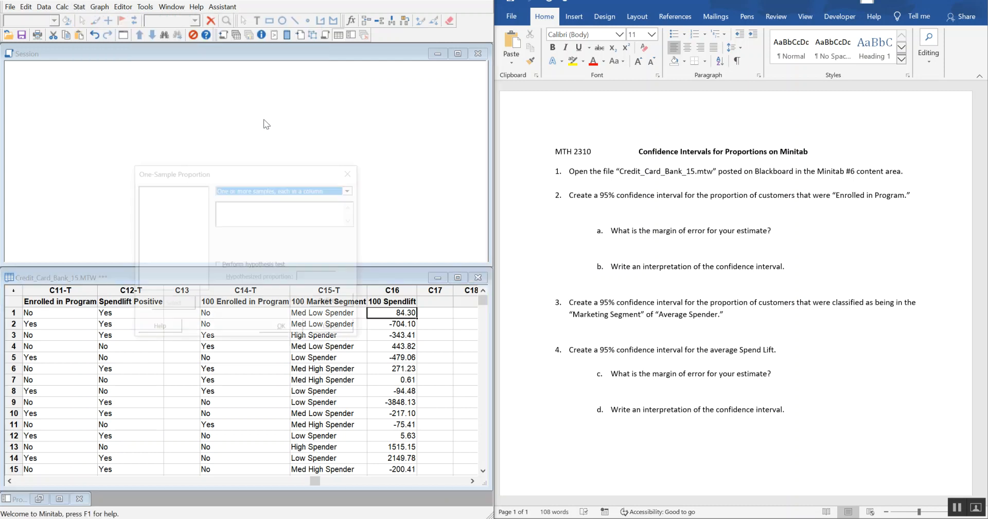
drag(306, 168, 284, 47)
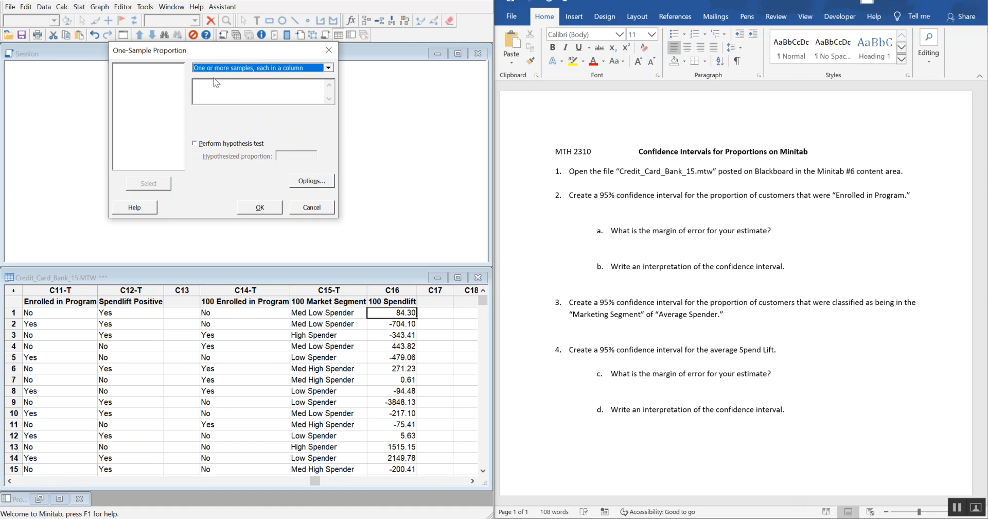
click(204, 86)
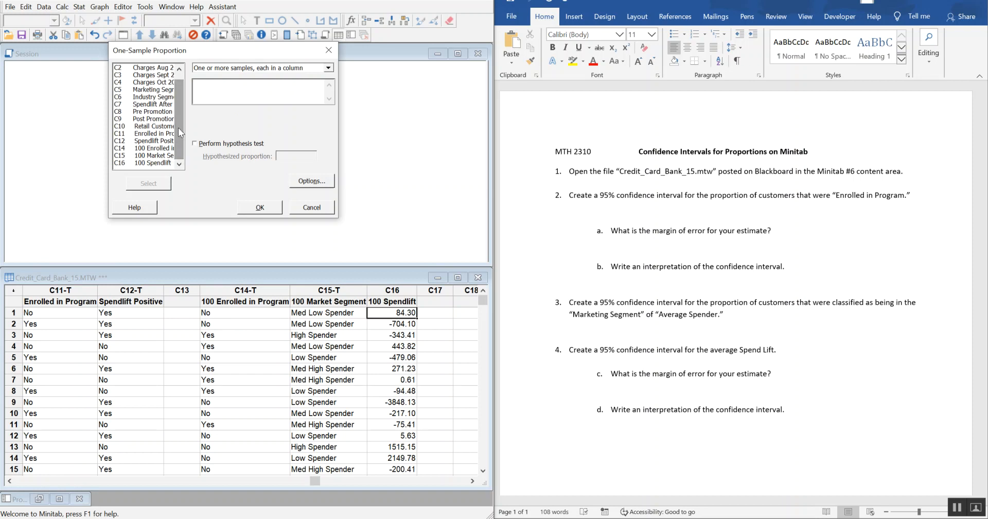
scroll(152, 148, down, 1)
double_click(152, 148)
Step: Set the proportion analysis method to Normal approximation at the 95.0 confidence level and run it
drag(253, 53, 163, 54)
click(227, 186)
drag(162, 87, 374, 47)
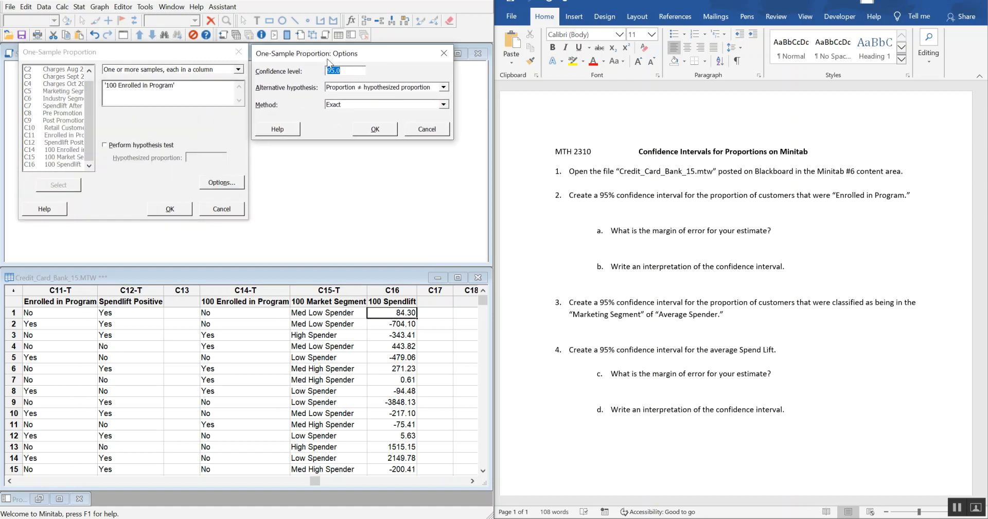
click(339, 106)
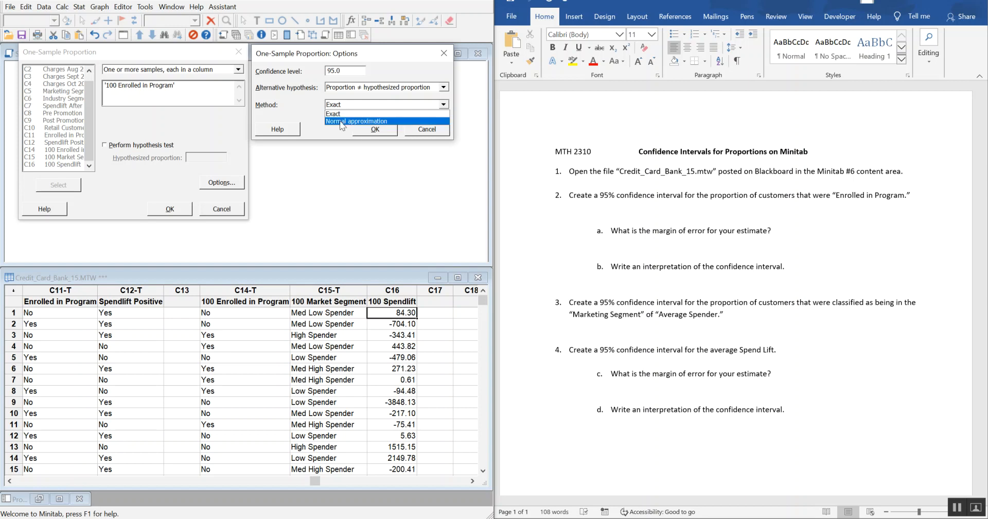
click(340, 121)
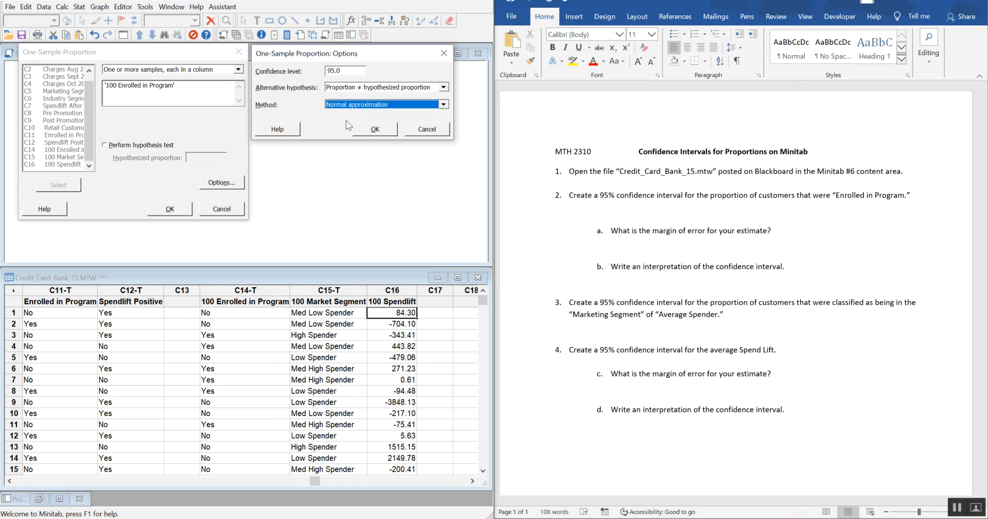
click(375, 130)
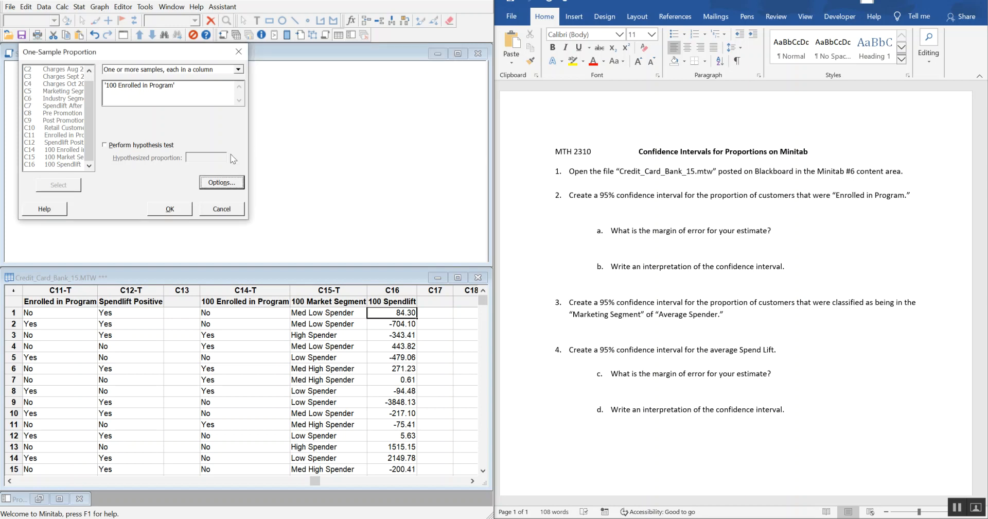
click(177, 210)
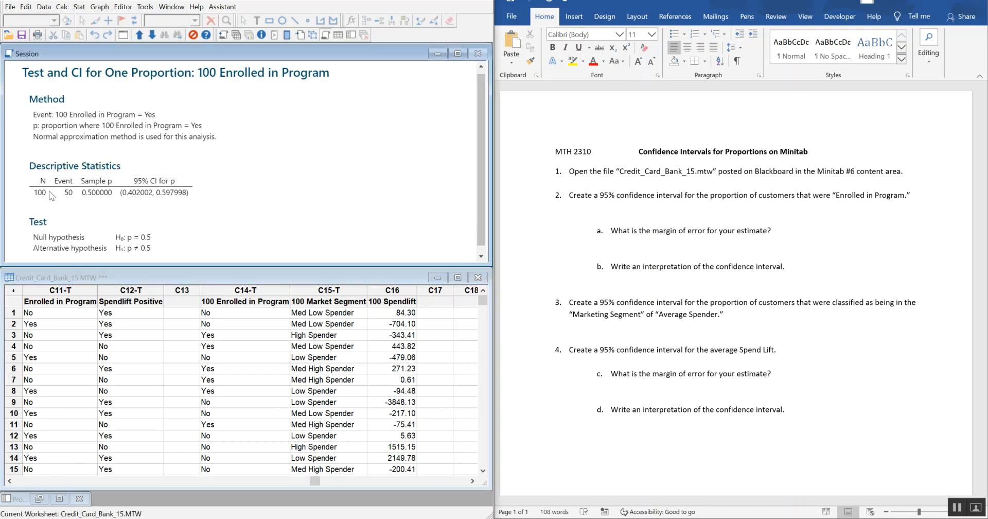
Step: Copy the 95% CI for p from the session output into the Word document under question 2, keeping source formatting, and remove the extra blank line
right_click(154, 186)
click(144, 150)
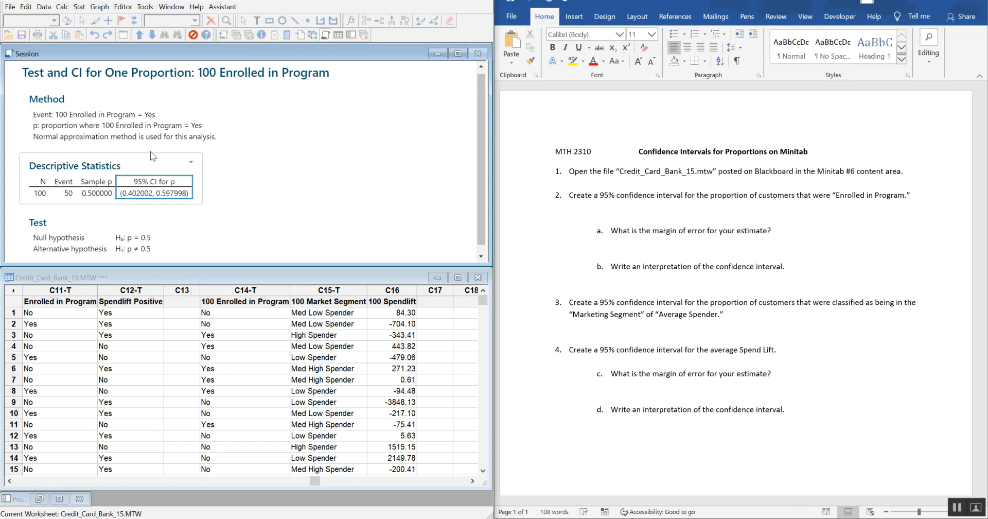
click(609, 215)
right_click(612, 210)
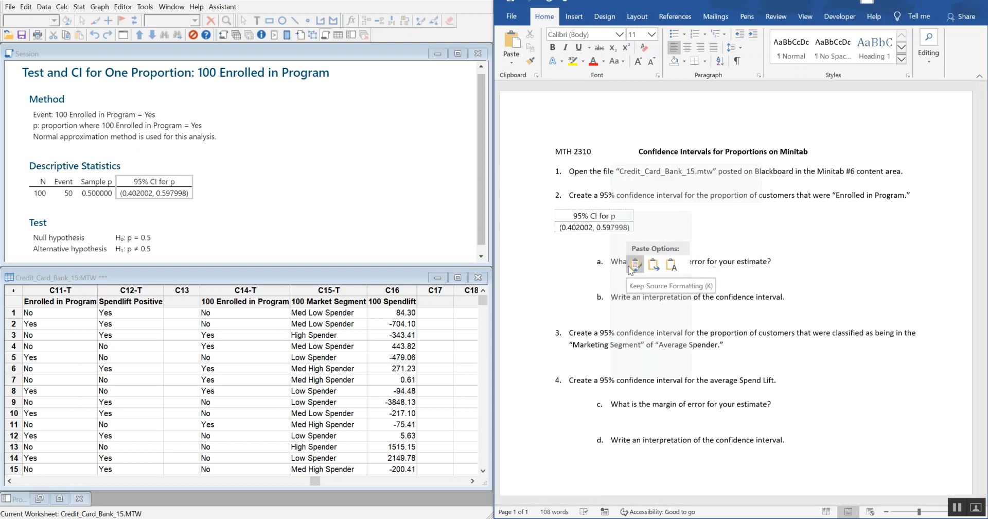
click(636, 264)
scroll(648, 234, down, 2)
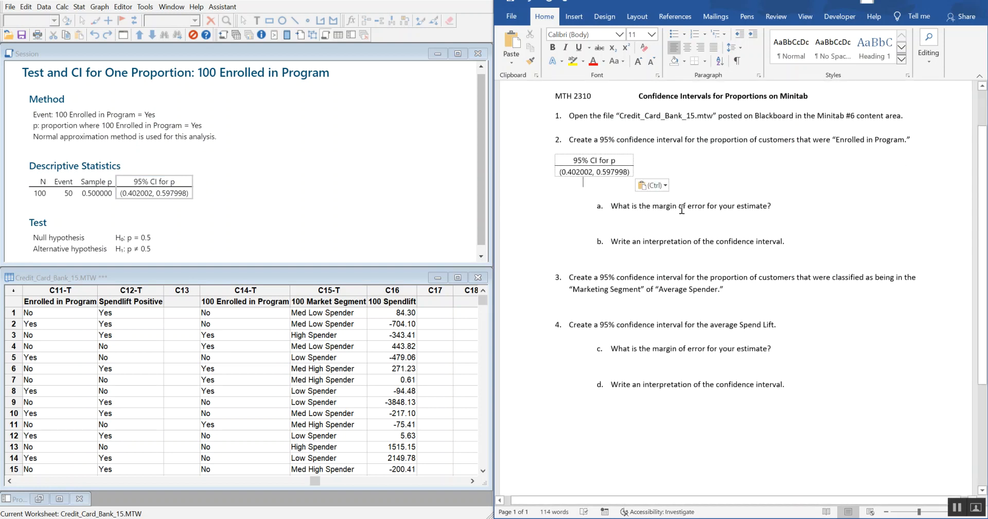
key(Delete)
Step: Answer the margin of error question 2a with "e=upper CI-sample p= 0.597998-0.50=0.097998"
click(660, 210)
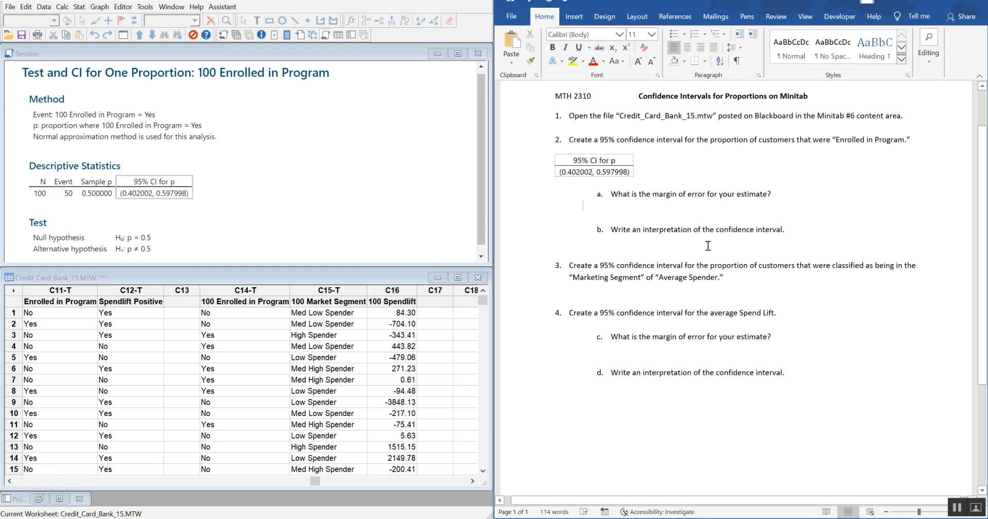
key(Return)
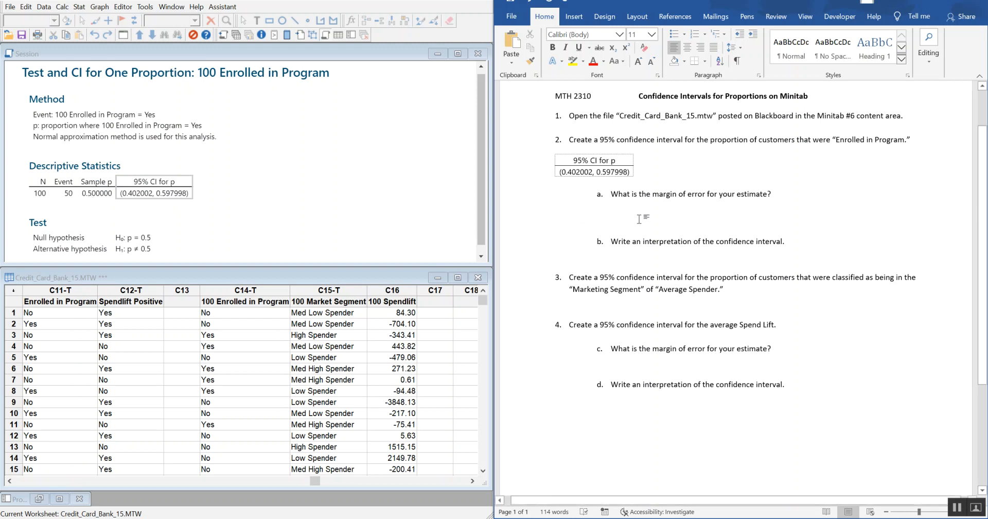
text(e)
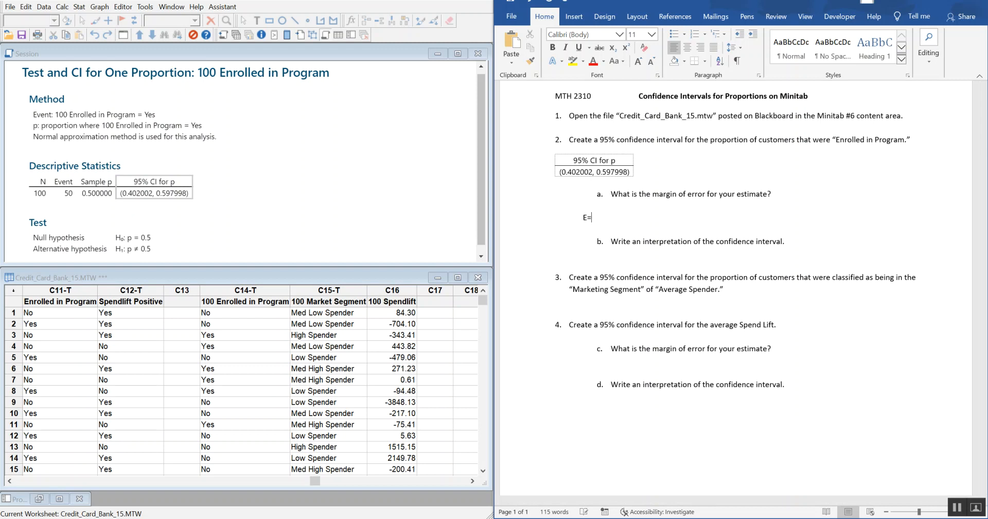
key(BackSpace)
key(BackSpace)
text(e=upper CI-sample p= 0.597998-0.50=0.09)
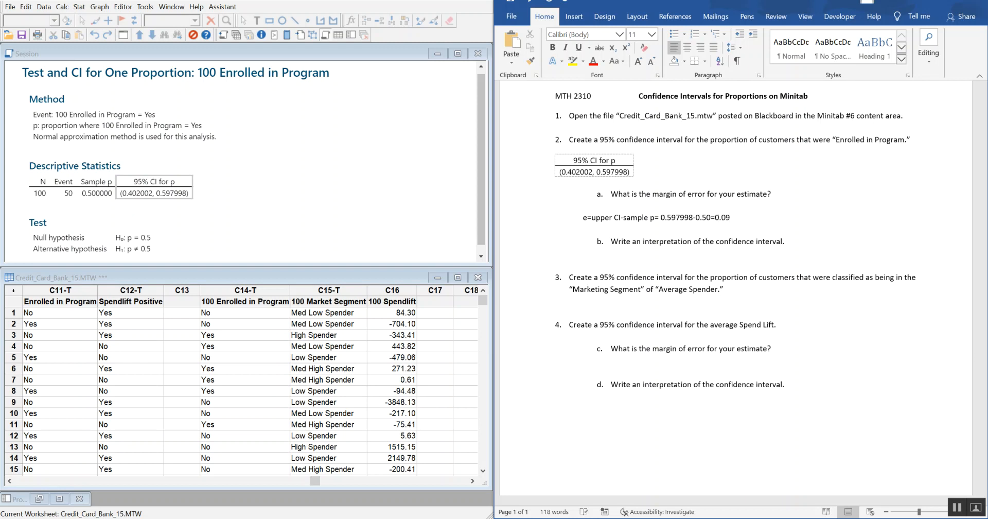
text(8)
key(Return)
Step: Answer 2b with "We are 95% confident that the proportion of all customers who enroll in the program is between 40.20% and 59.80%."
ctrl+scroll(743, 269, up, 2)
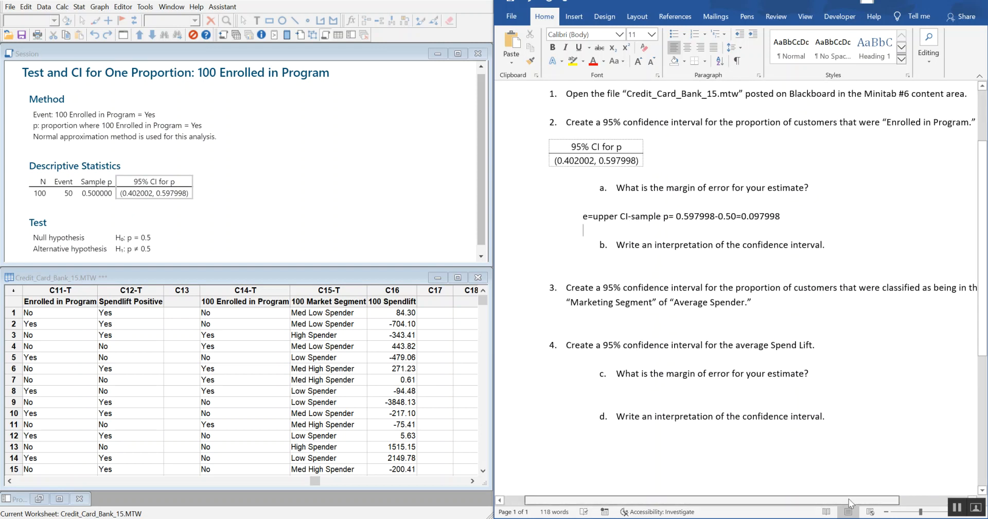
drag(852, 502, 856, 503)
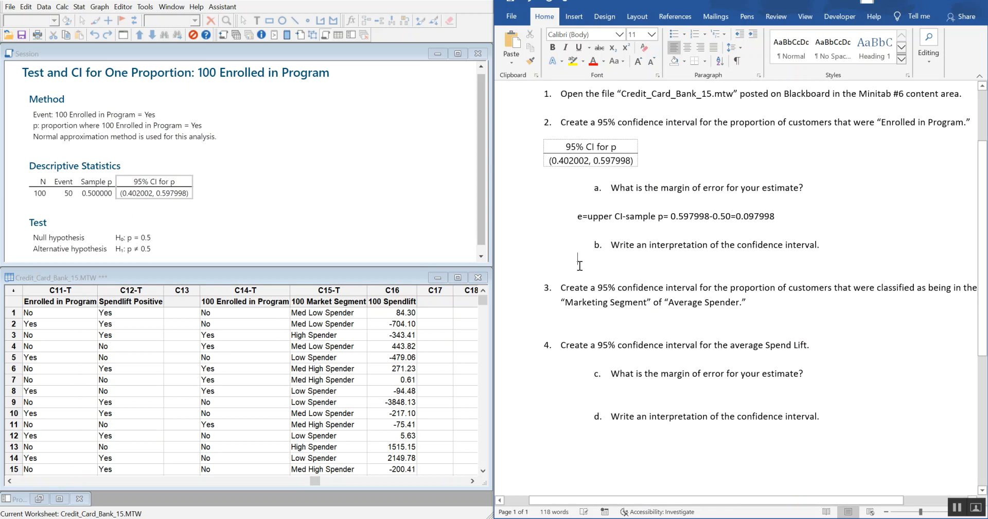
text(We)
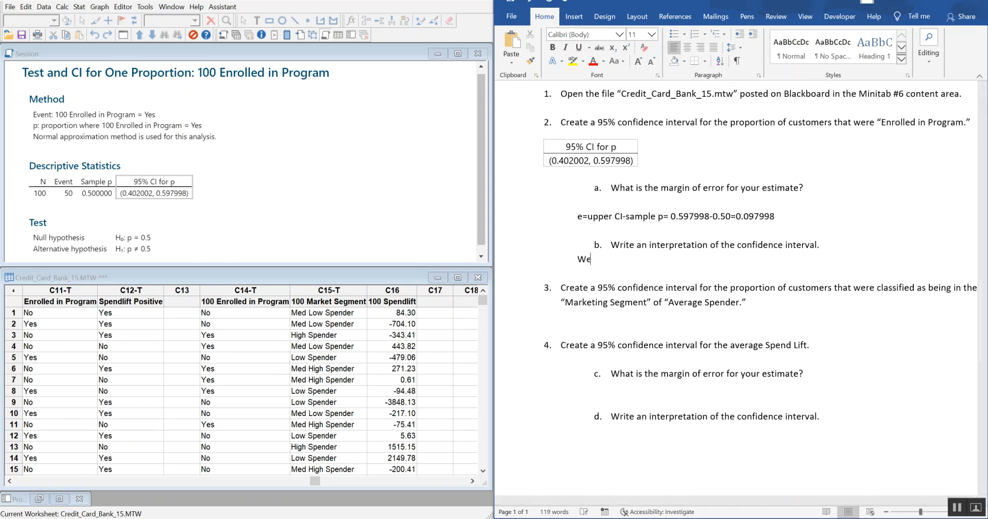
text( are 95% confident that th)
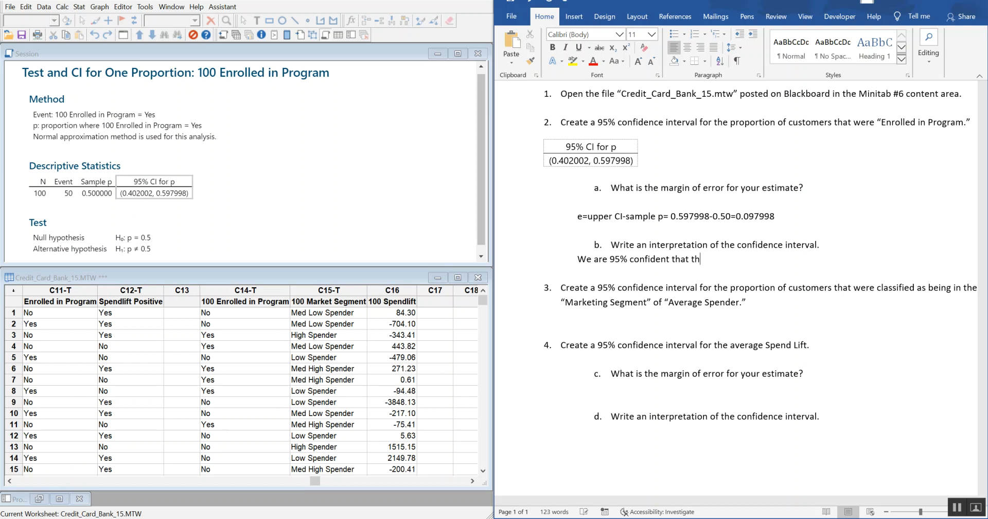
text(roportion of all customers who enroll in t)
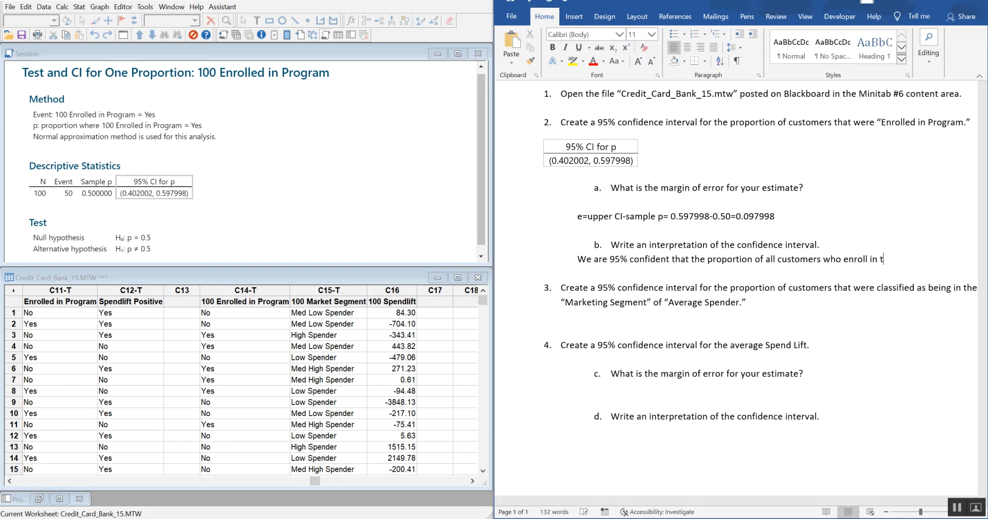
text(he program )
text(is bew)
text(wee)
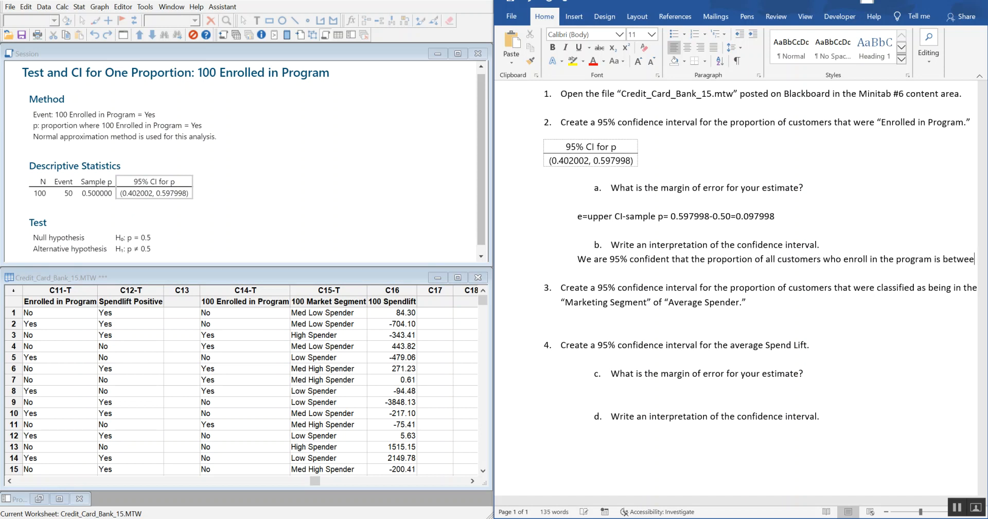
text(n 40.20)
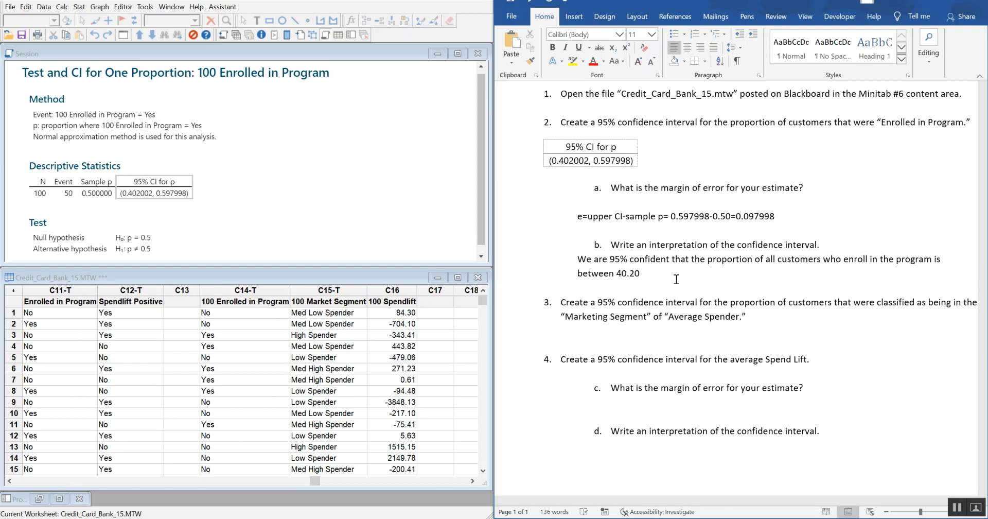
text(% and 59.80%.)
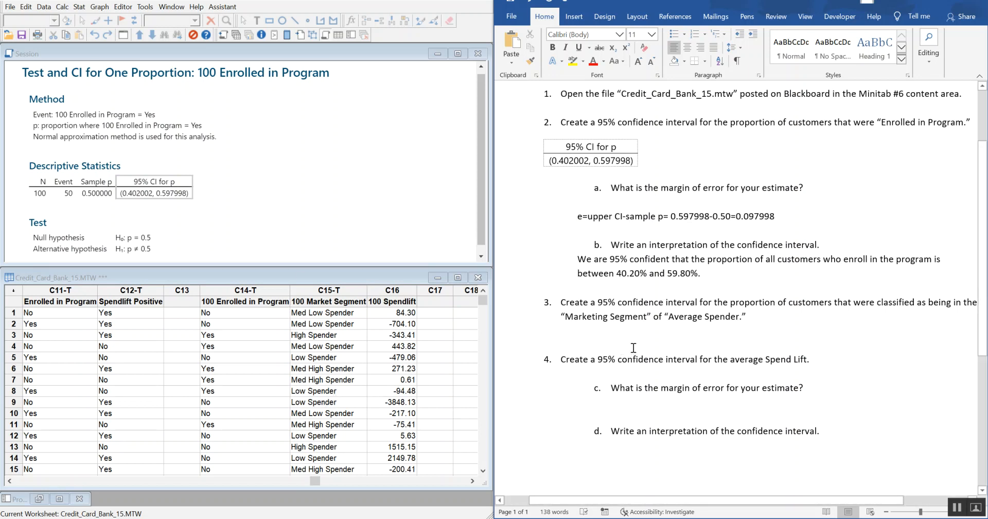
Step: Try to run the one-sample proportion analysis on 100 Market Segment with the Normal approximation method at the 95.0 confidence level
click(626, 332)
scroll(802, 267, down, 3)
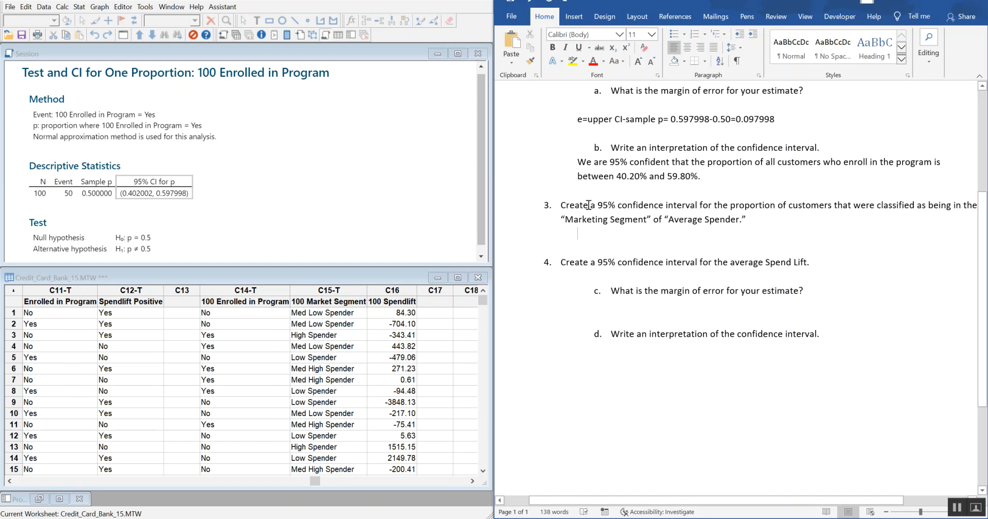
click(123, 35)
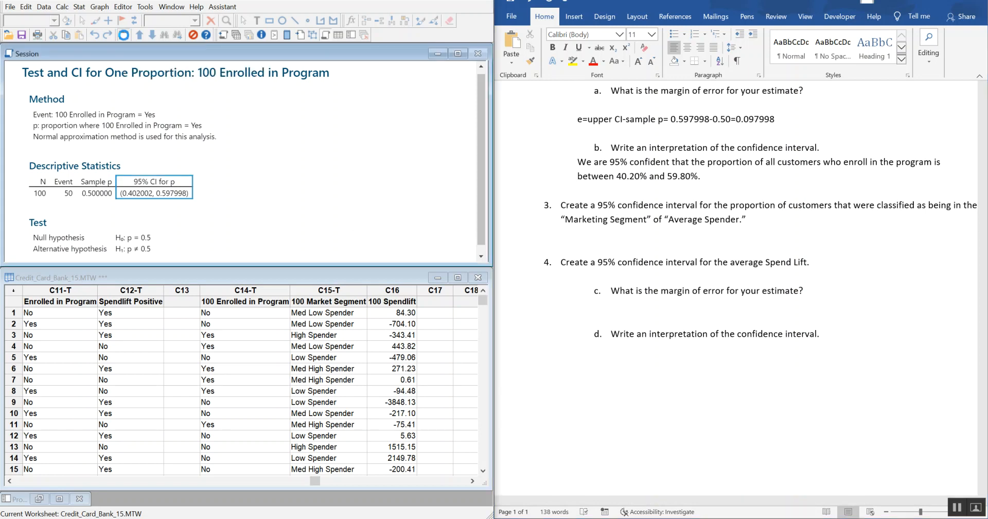
drag(198, 172, 125, 78)
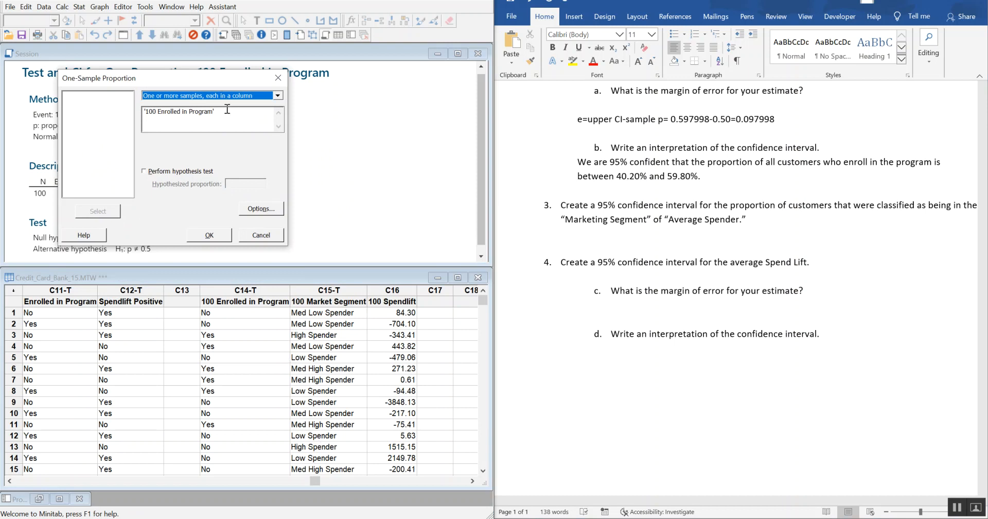
key(Tab)
key(Delete)
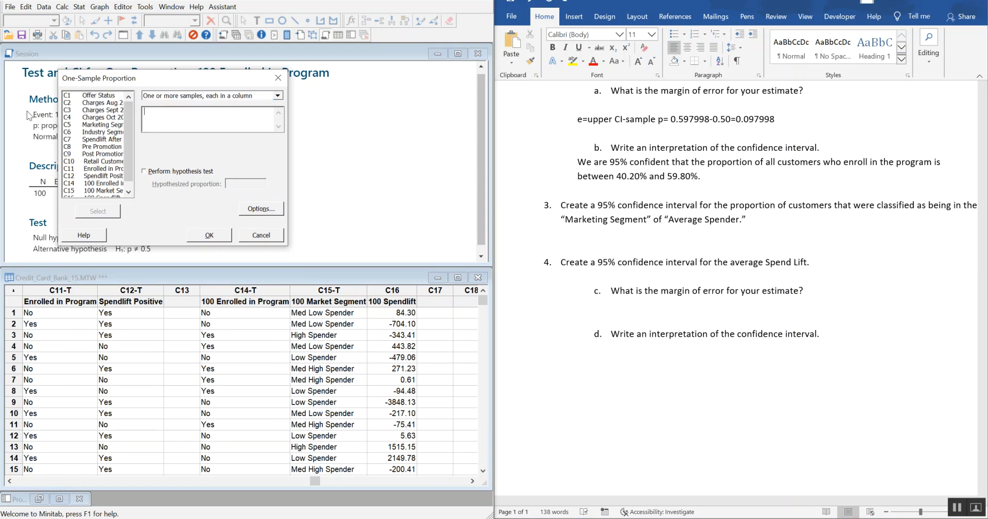
drag(128, 146, 132, 181)
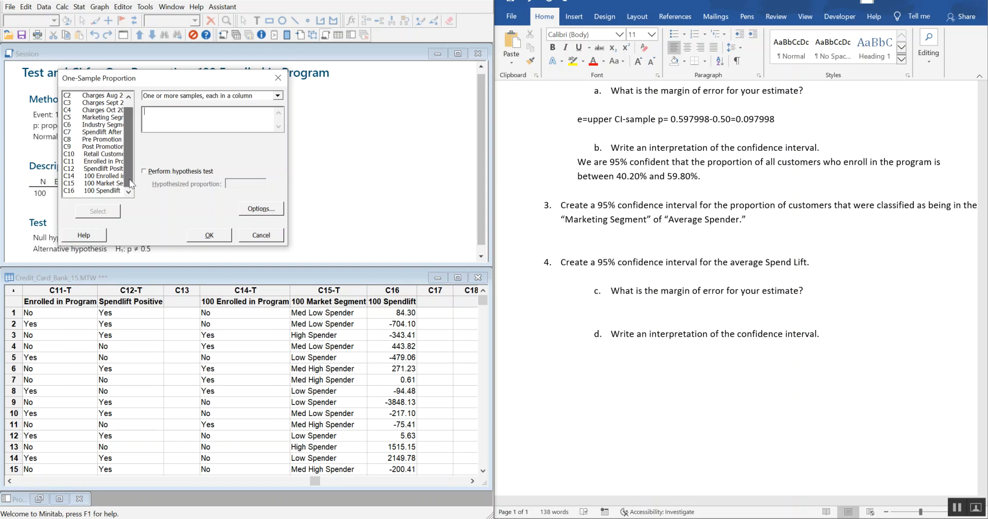
double_click(106, 183)
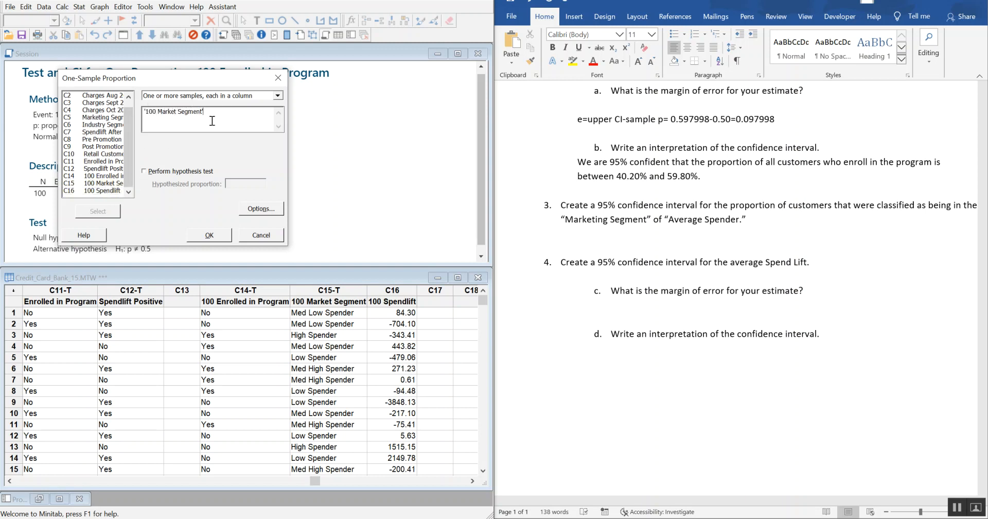
click(260, 209)
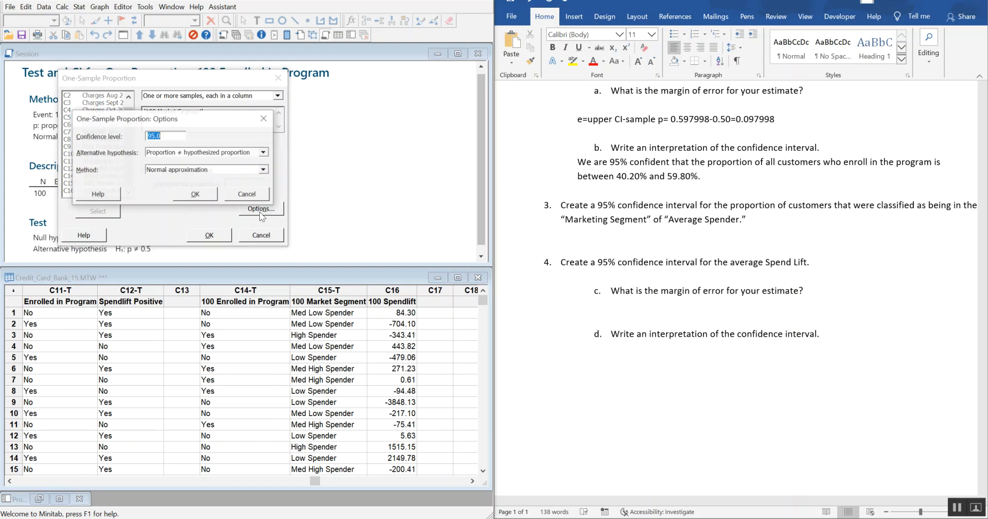
click(197, 196)
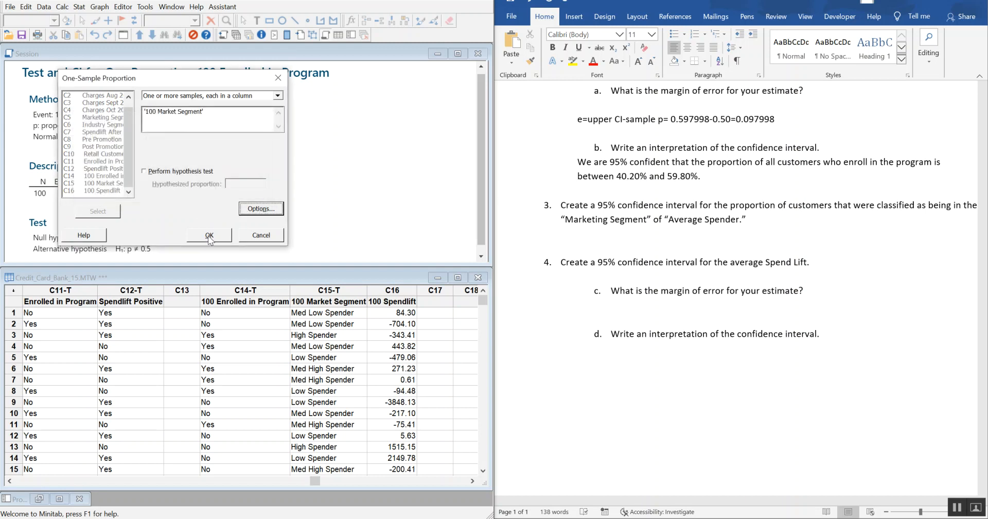
click(208, 235)
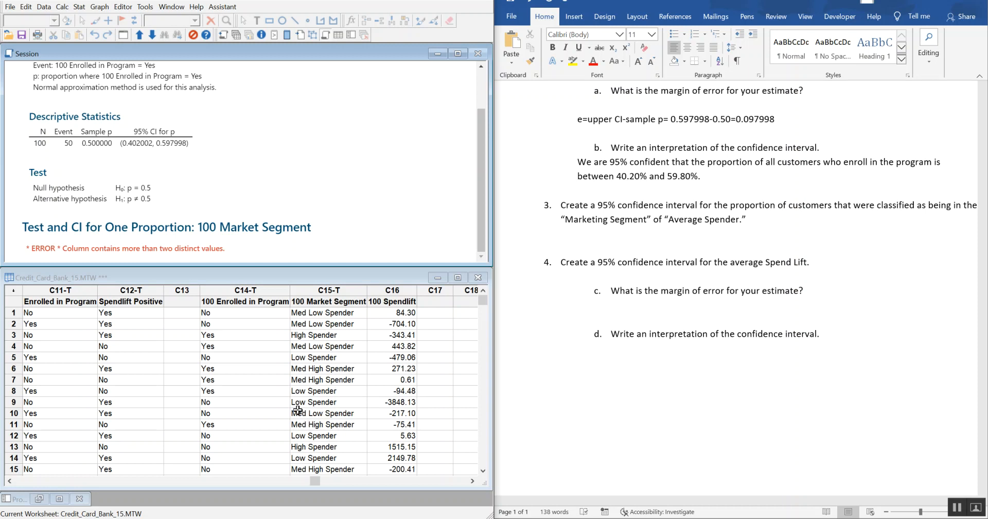
Step: Start a recode to text of the 100 Market Segment column using the Recode individual values method
click(472, 480)
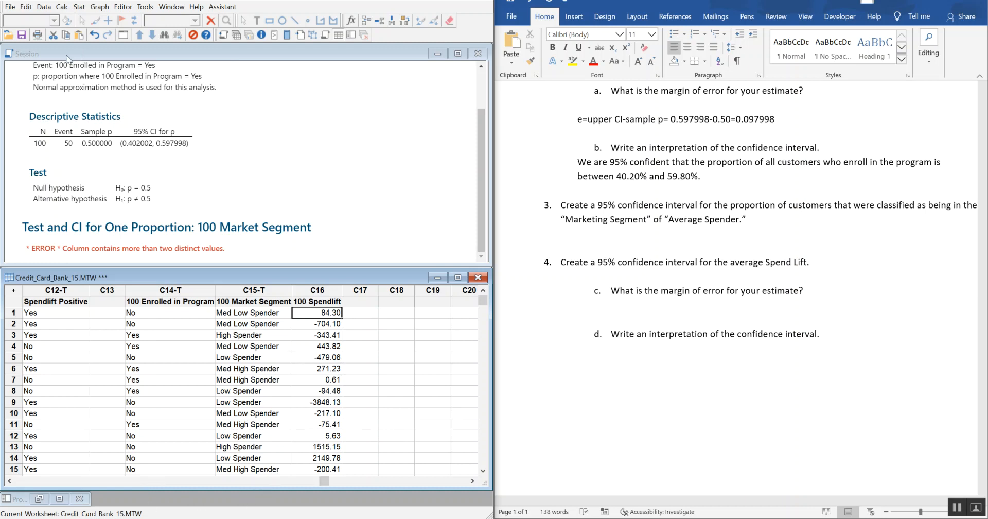
click(43, 7)
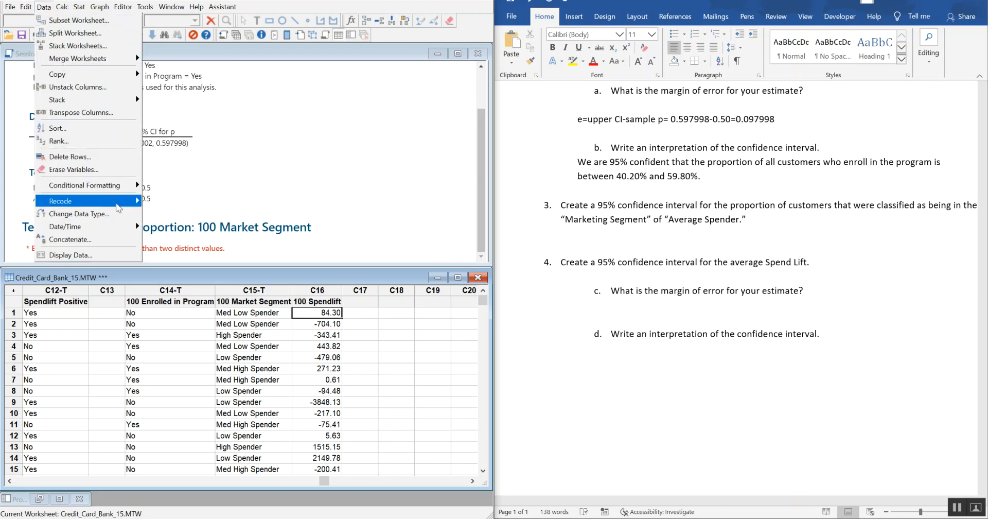
mouse_move(116, 205)
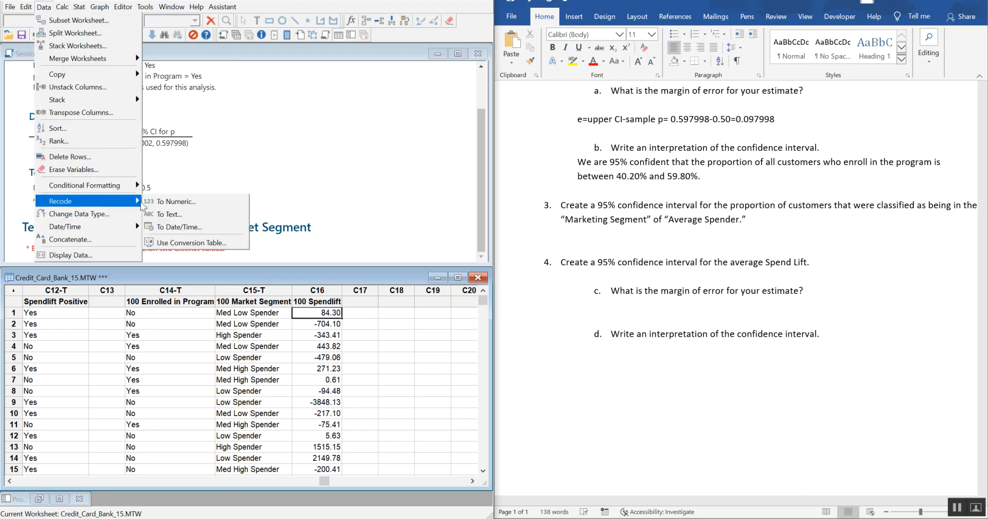
click(208, 214)
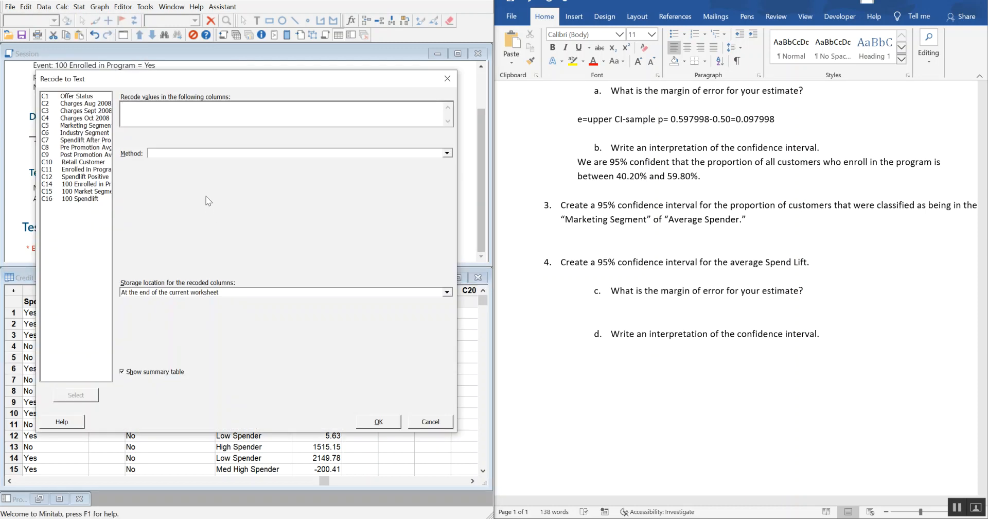
double_click(99, 192)
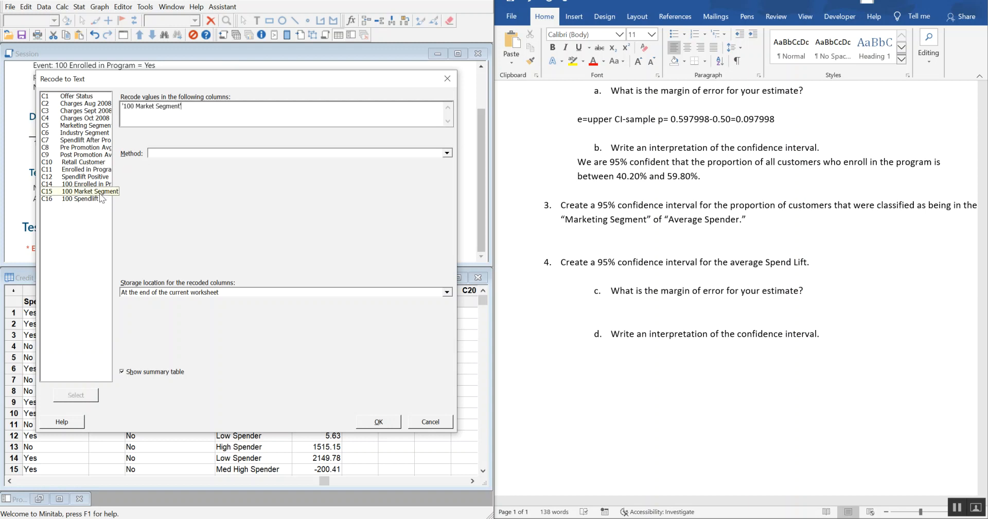
click(162, 153)
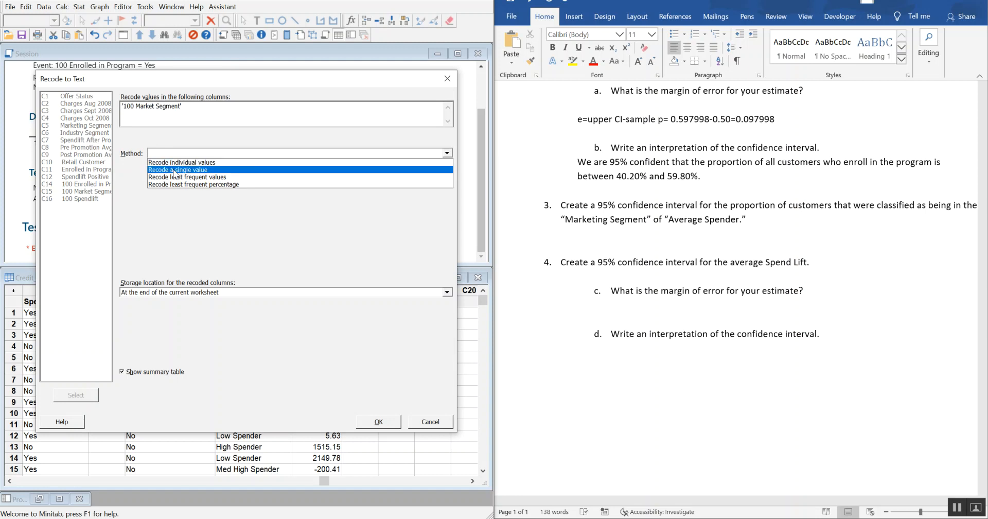
click(205, 168)
click(206, 153)
click(204, 163)
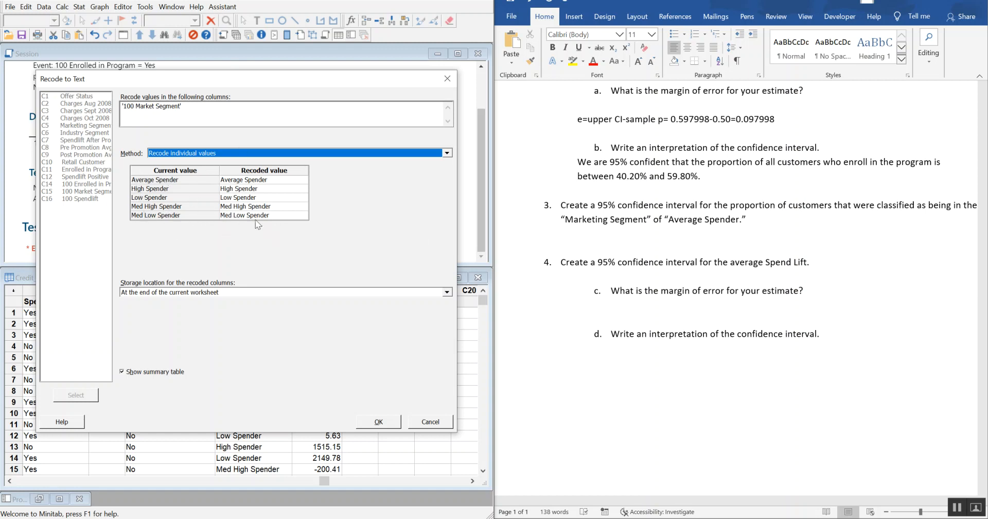
Step: Recode Average Spender as Yes and the High, Low, Med High and Med Low Spender values as No, storing them at the worksheet's end
click(278, 181)
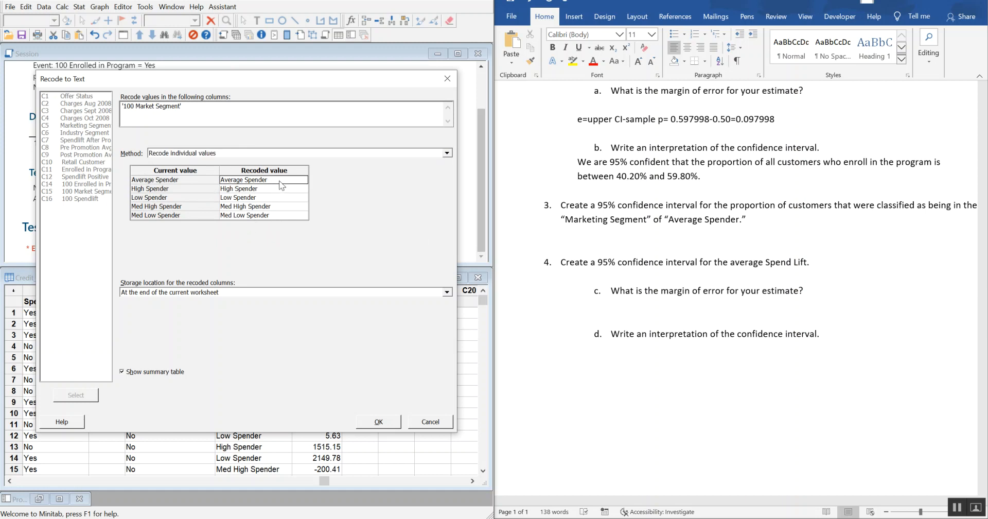
click(271, 180)
drag(274, 182, 183, 181)
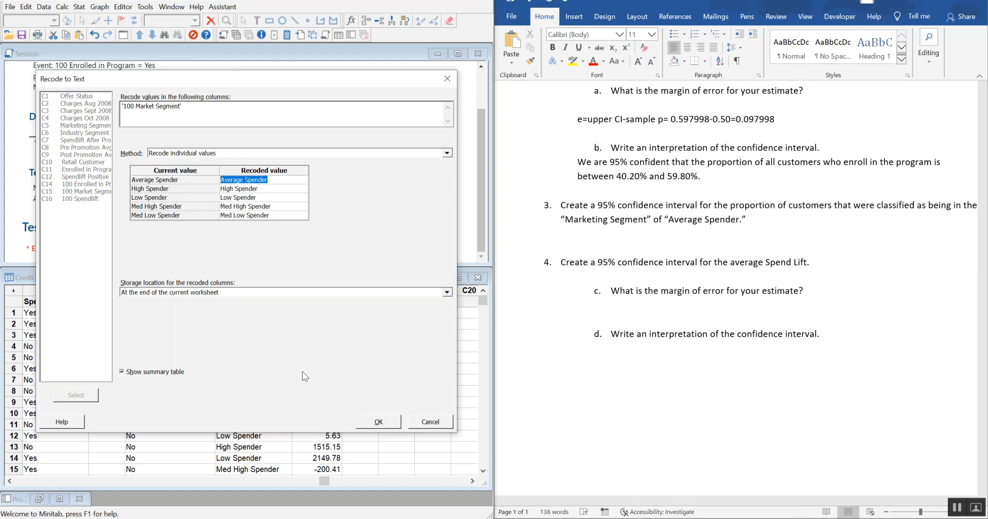
text(Yes)
key(Down)
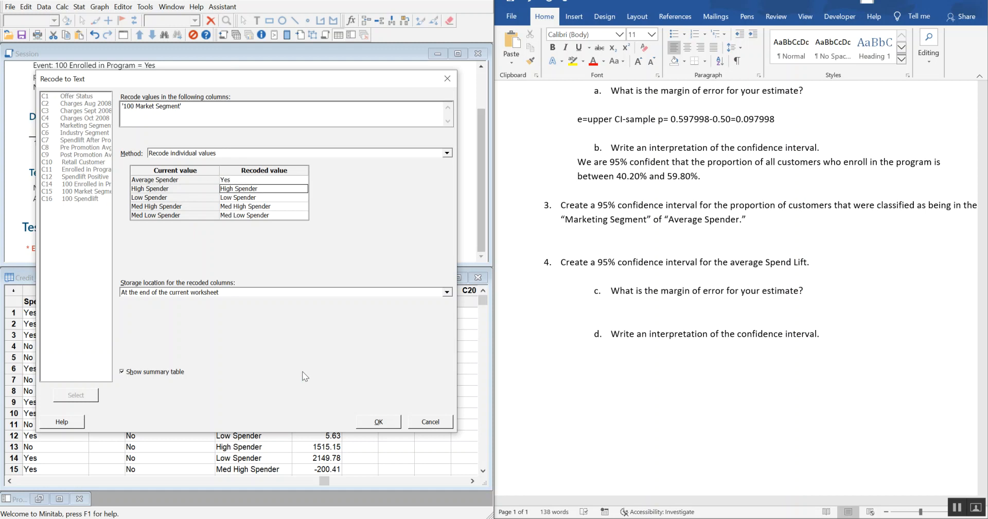
text(No)
key(Down)
text(No)
key(Down)
text(No)
key(Down)
text(N)
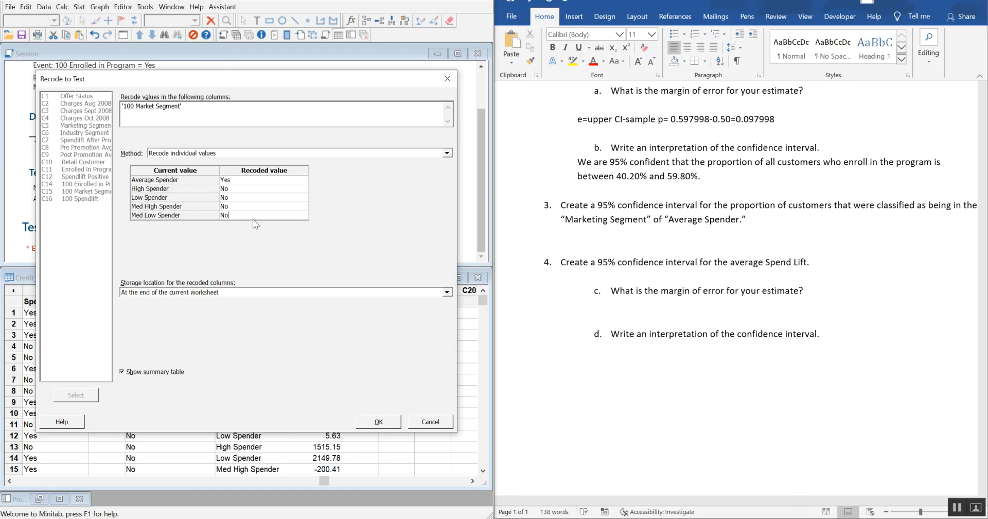
click(389, 420)
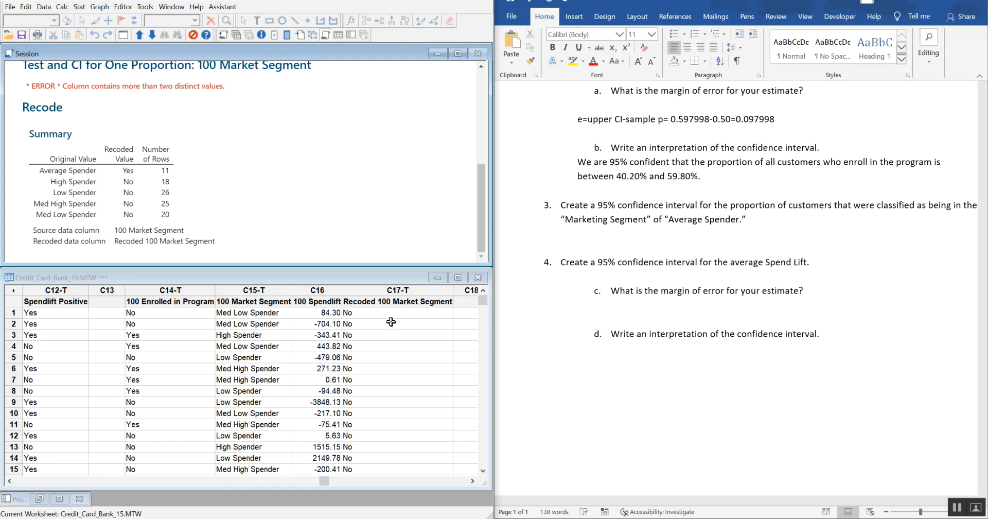
drag(386, 308, 386, 455)
click(395, 400)
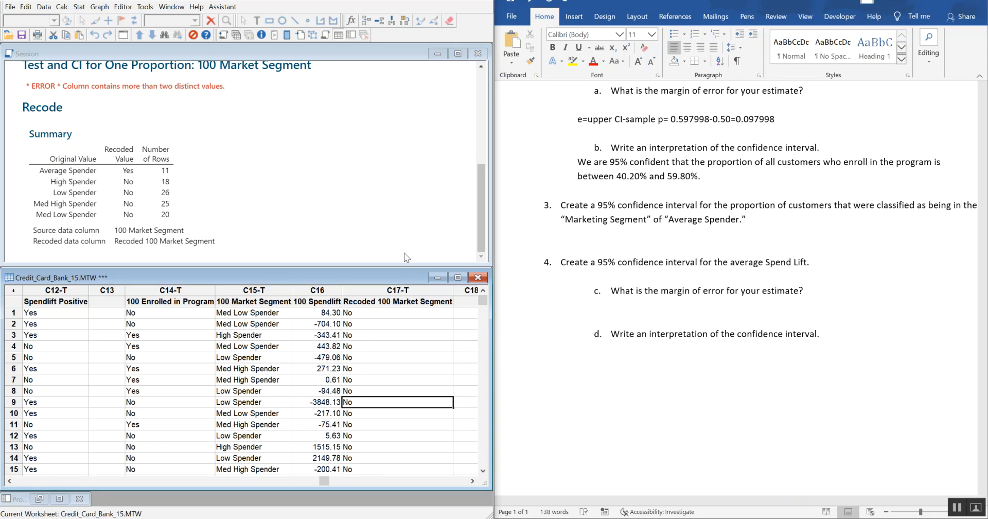
click(410, 334)
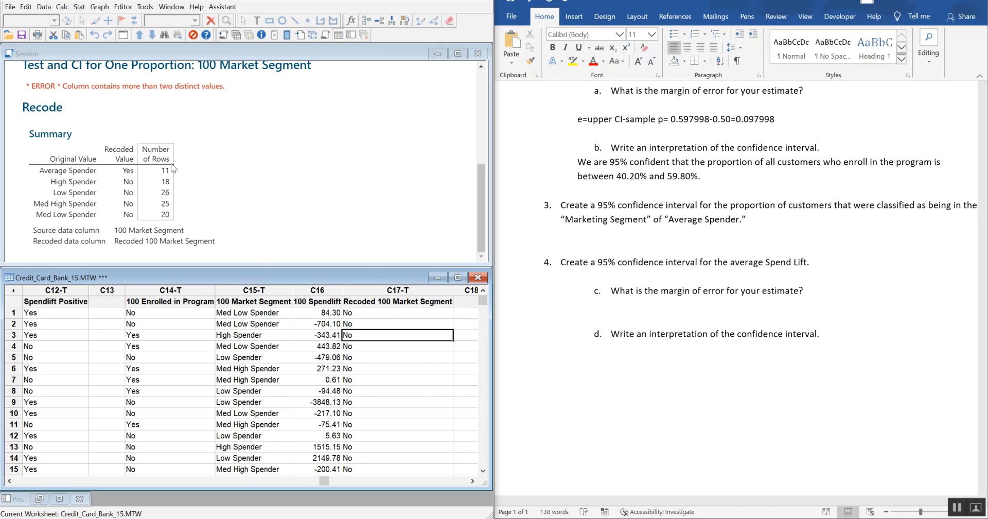
Step: Set up a new 1 Proportion analysis with Recoded 100 Market Segment replacing 100 Market Segment as the sample column
click(78, 6)
mouse_move(95, 23)
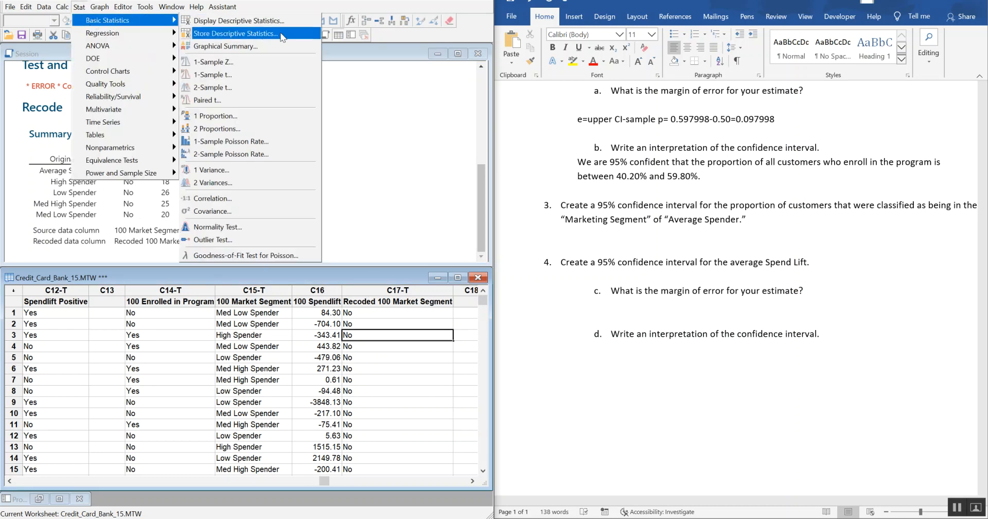
click(294, 117)
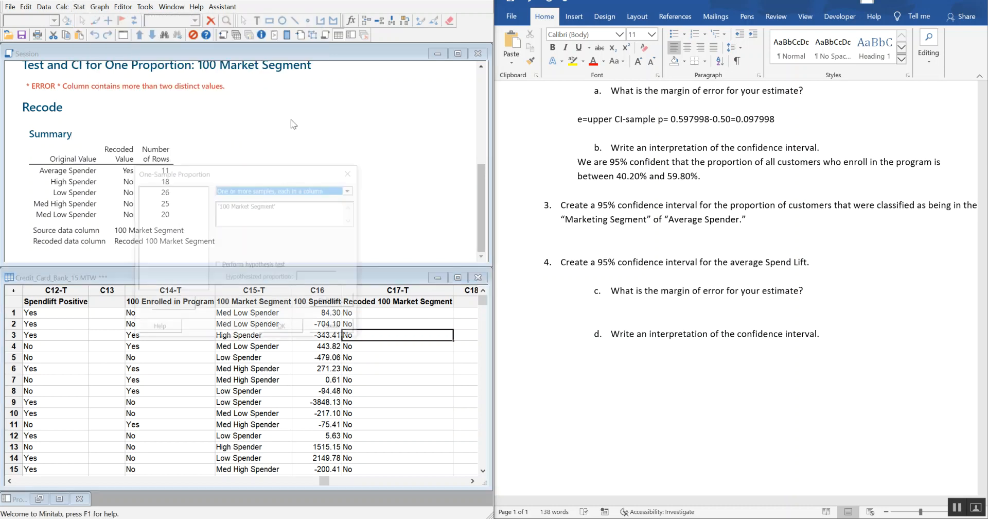
click(281, 153)
drag(281, 153, 101, 162)
key(BackSpace)
scroll(179, 196, down, 1)
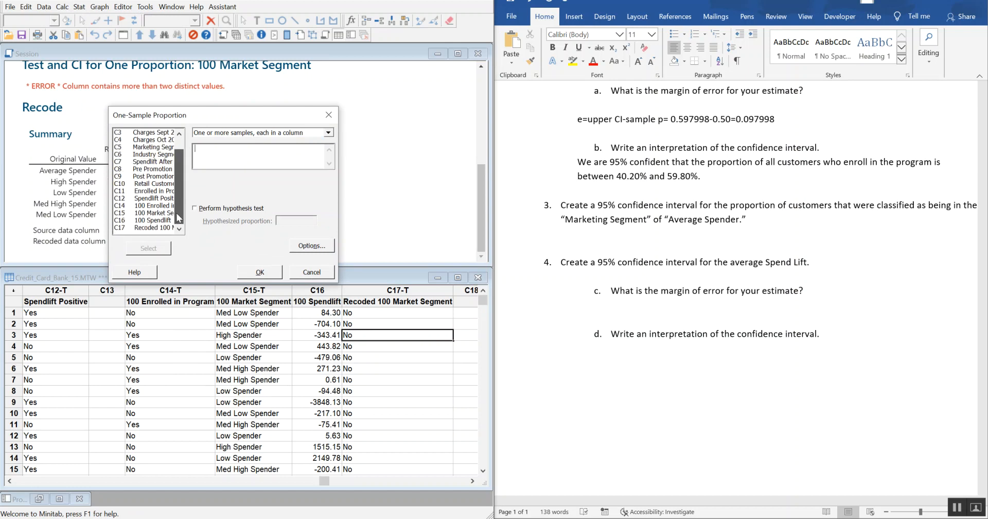
double_click(159, 228)
Step: Check that the options use a 95.0 confidence level and Normal approximation, and run the proportion analysis
drag(239, 113, 181, 69)
click(251, 202)
drag(148, 114, 346, 135)
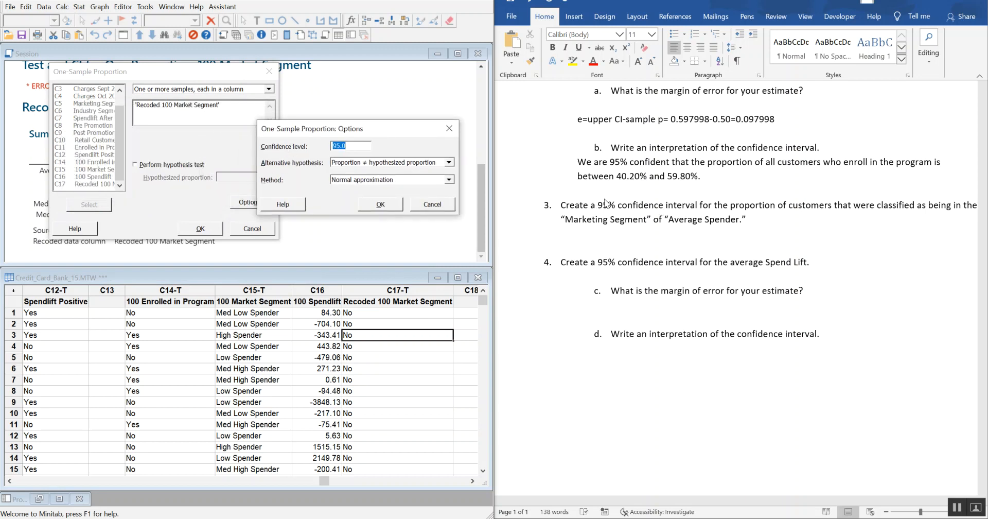
click(344, 146)
click(381, 204)
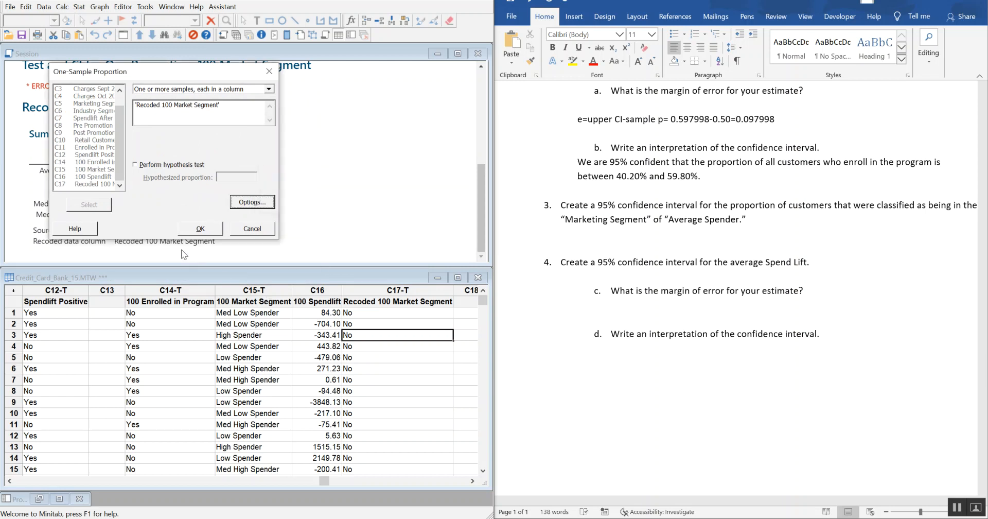
click(198, 229)
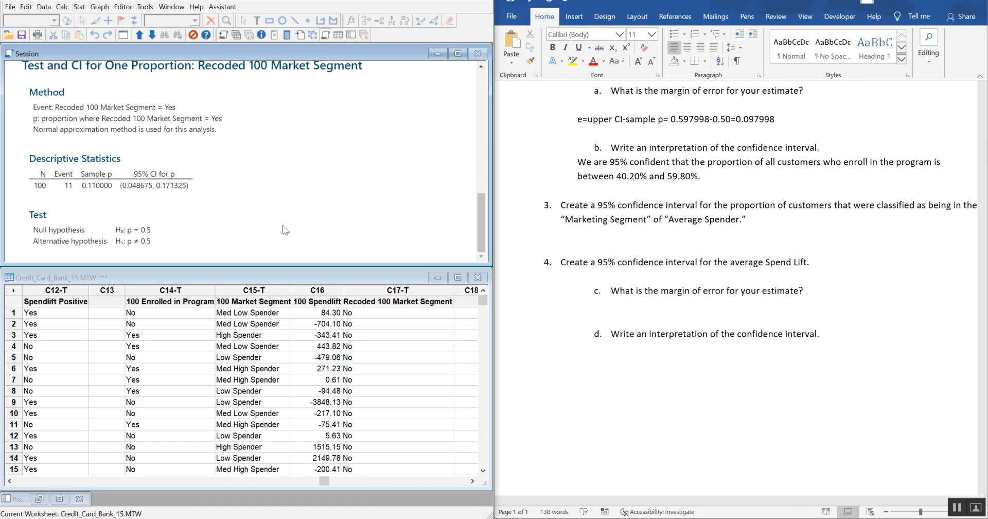
Step: Copy the recoded segment's 95% CI for p into the Word document under question 3, keeping source formatting, and remove the extra blank line
right_click(186, 177)
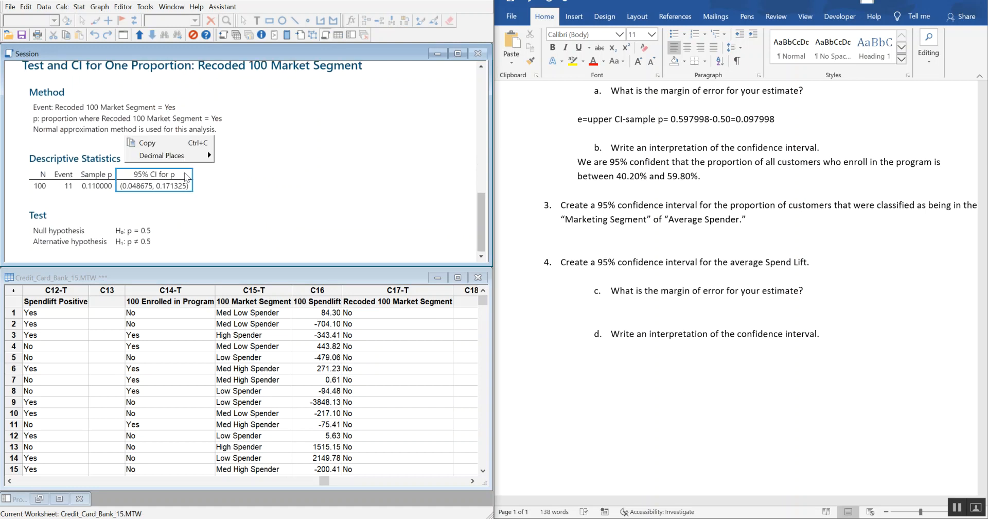
click(157, 149)
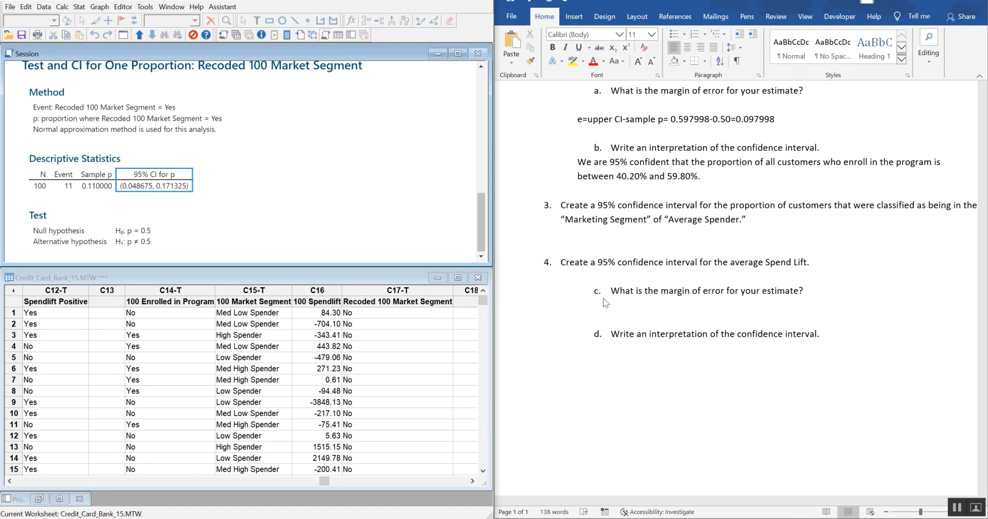
click(618, 242)
right_click(605, 234)
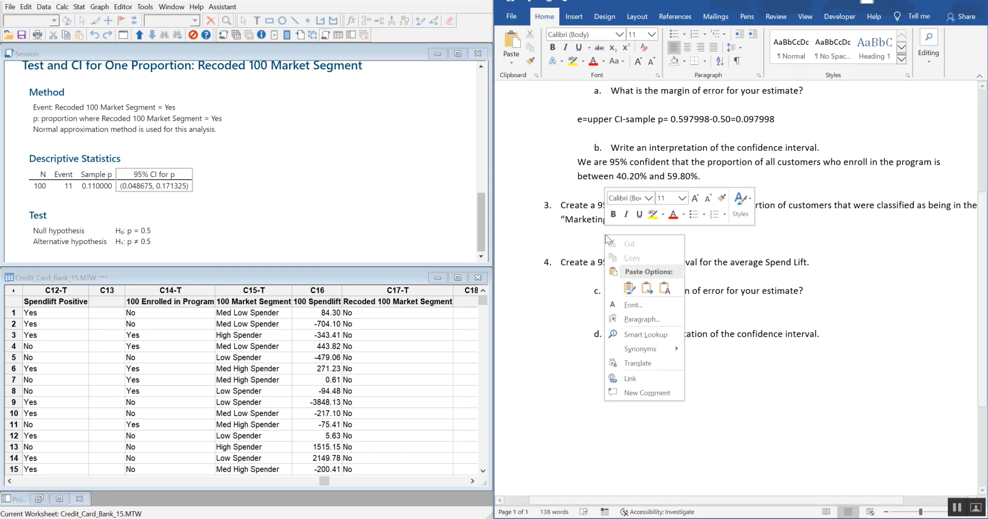
click(629, 288)
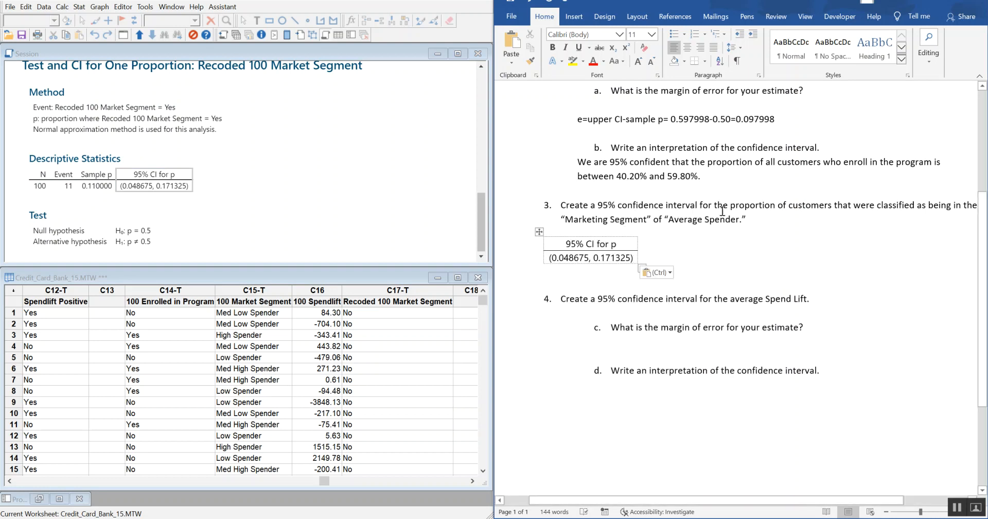
scroll(626, 237, down, 1)
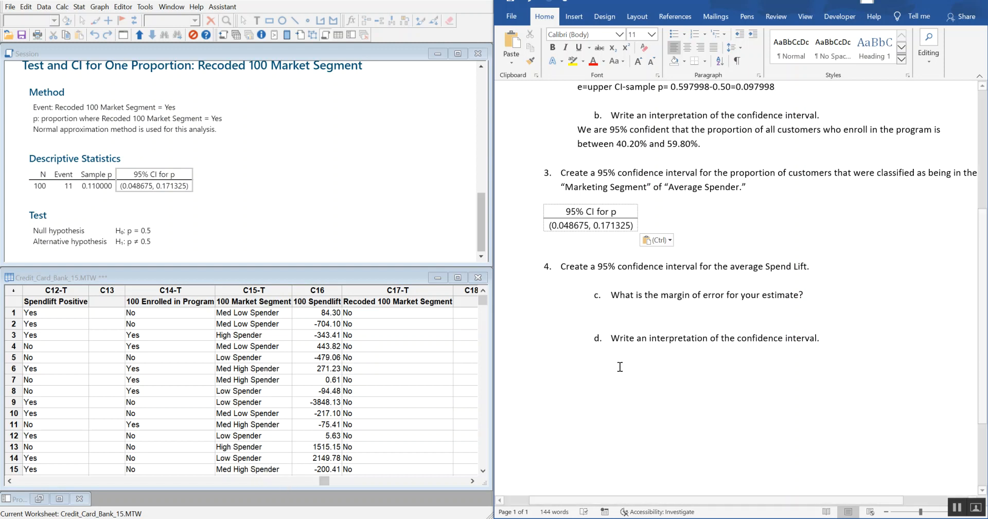
scroll(699, 324, down, 2)
key(Delete)
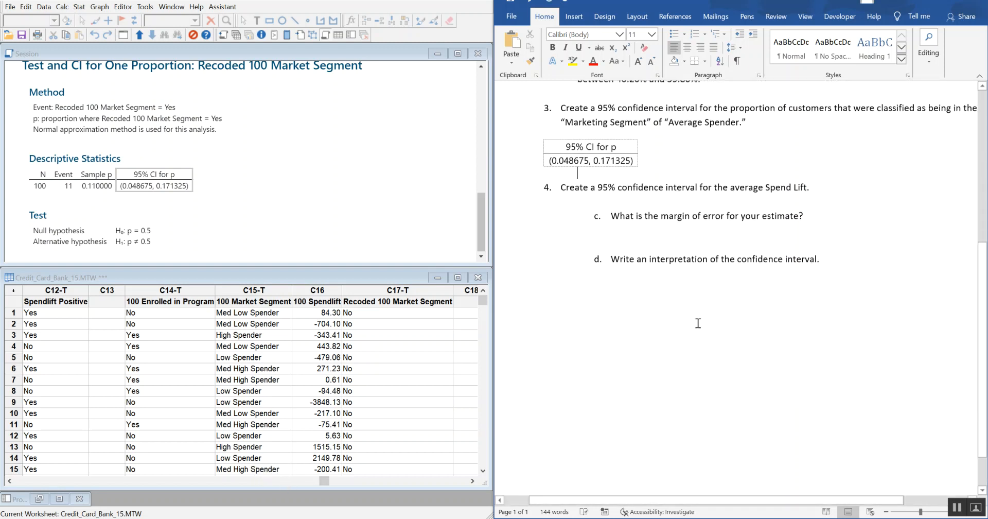
Step: Set up a 1-Sample t analysis in Minitab with 100 Spendlift as the sample column
scroll(756, 295, up, 1)
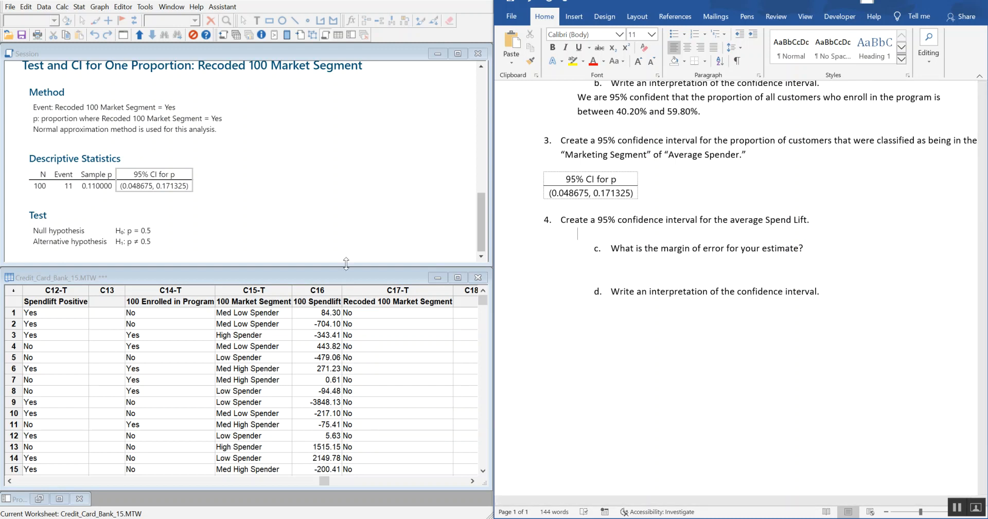
click(80, 7)
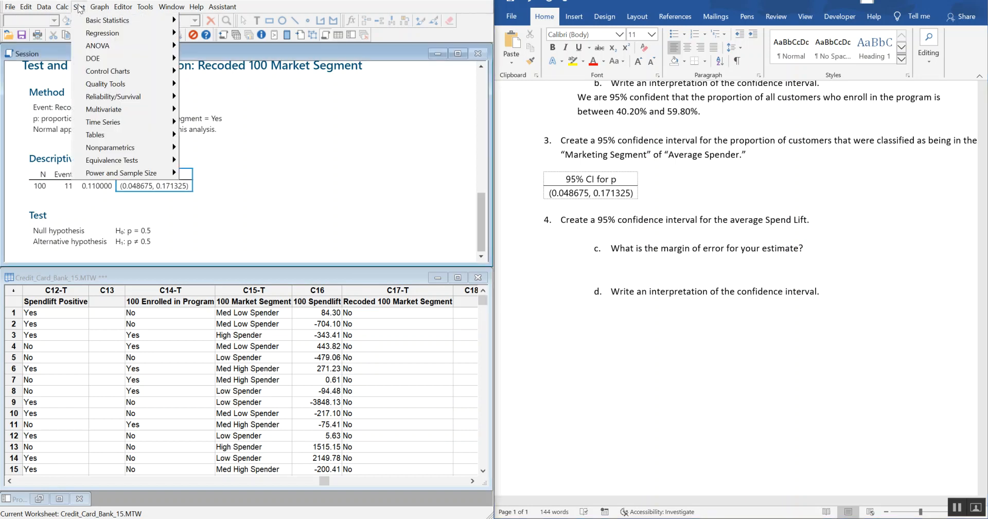
mouse_move(105, 20)
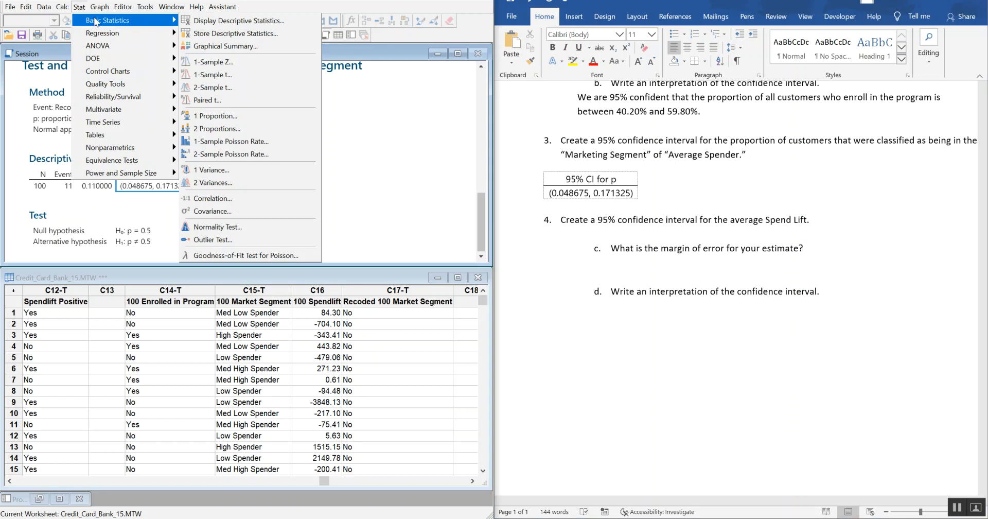
click(256, 76)
drag(310, 170, 295, 76)
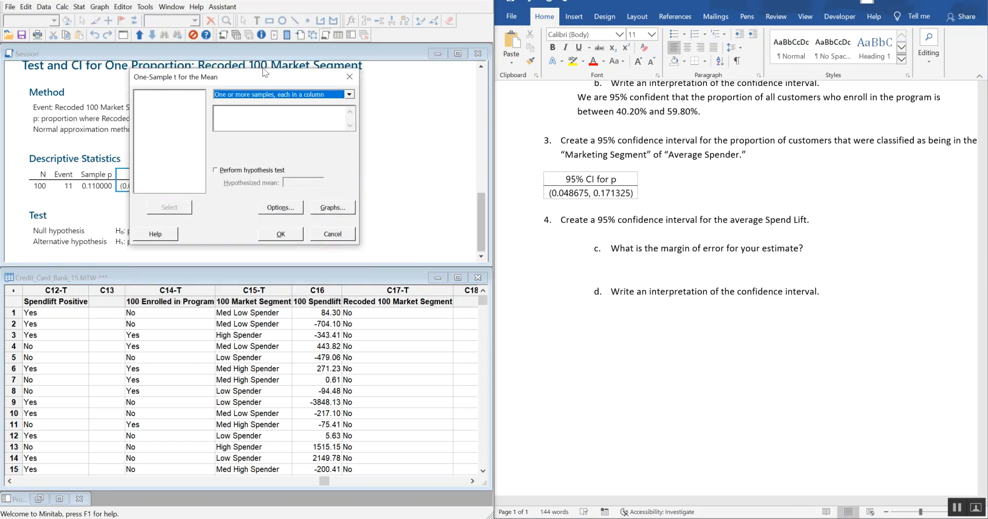
click(243, 115)
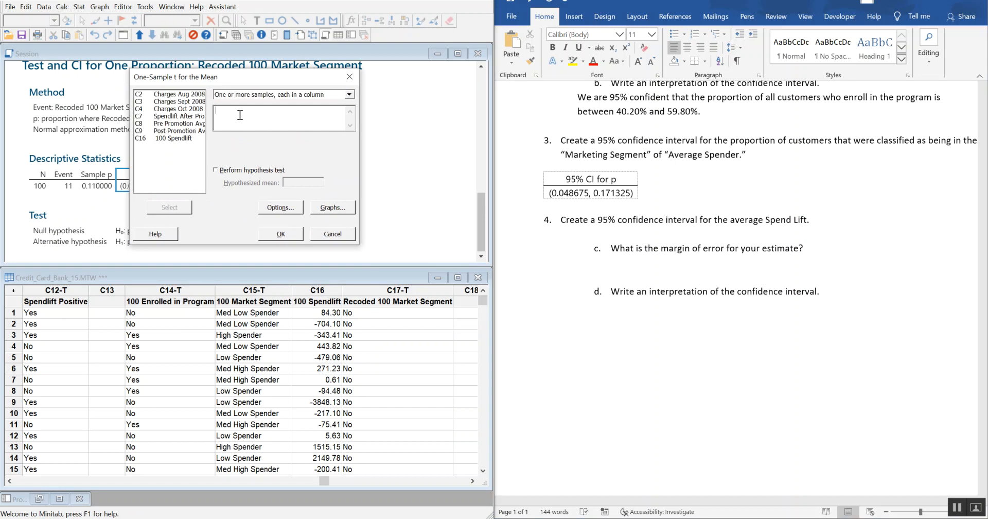
double_click(172, 138)
drag(291, 75, 190, 69)
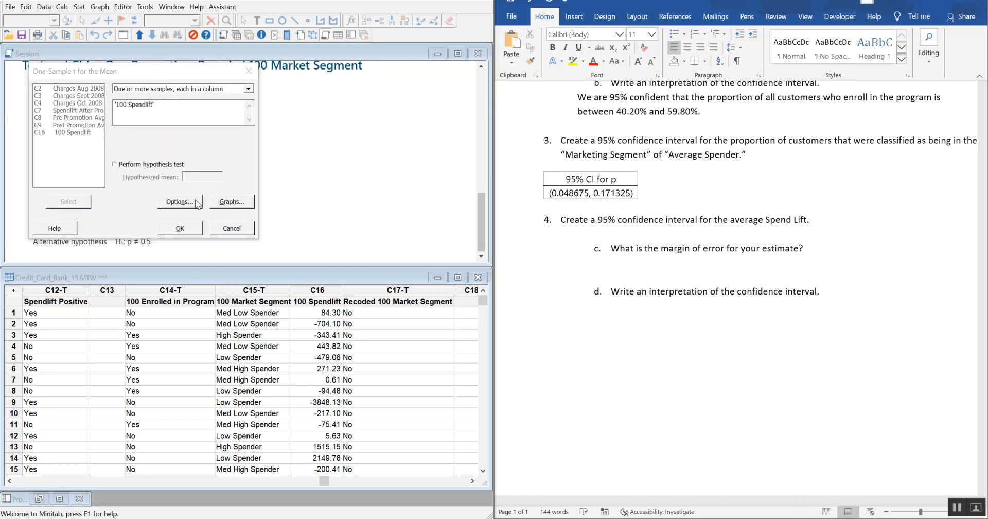
Step: Check that the options use a 95.0 confidence level and a two-sided alternative (Mean ≠ hypothesized mean), and run the t analysis
click(197, 202)
drag(172, 119, 382, 74)
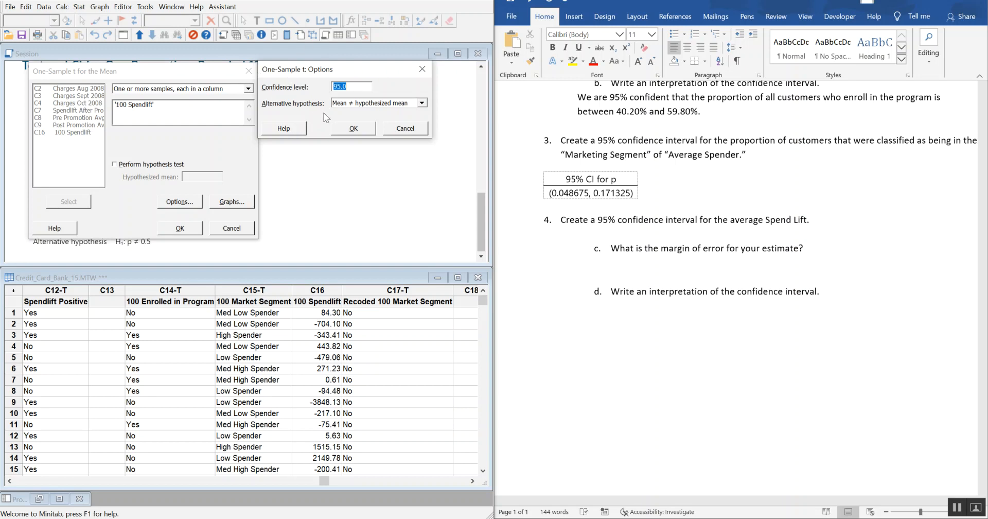
click(353, 128)
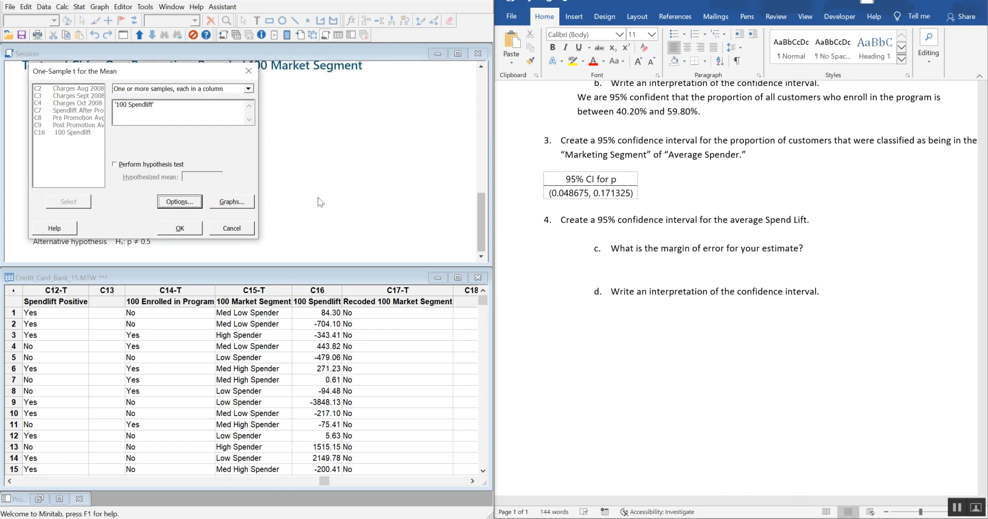
click(173, 229)
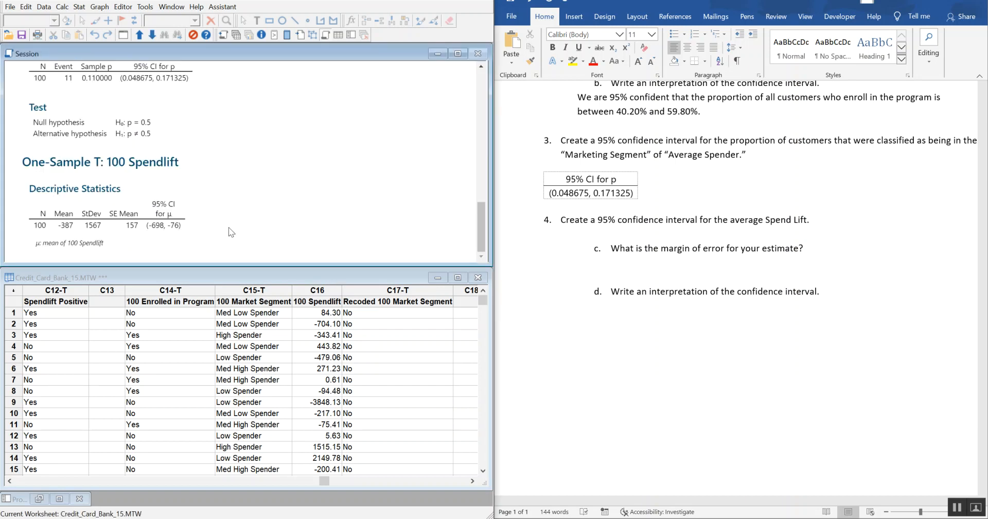
Step: Show the 95% CI for μ and the Mean in the 100 Spendlift output with 2 decimal places
right_click(168, 227)
mouse_move(175, 193)
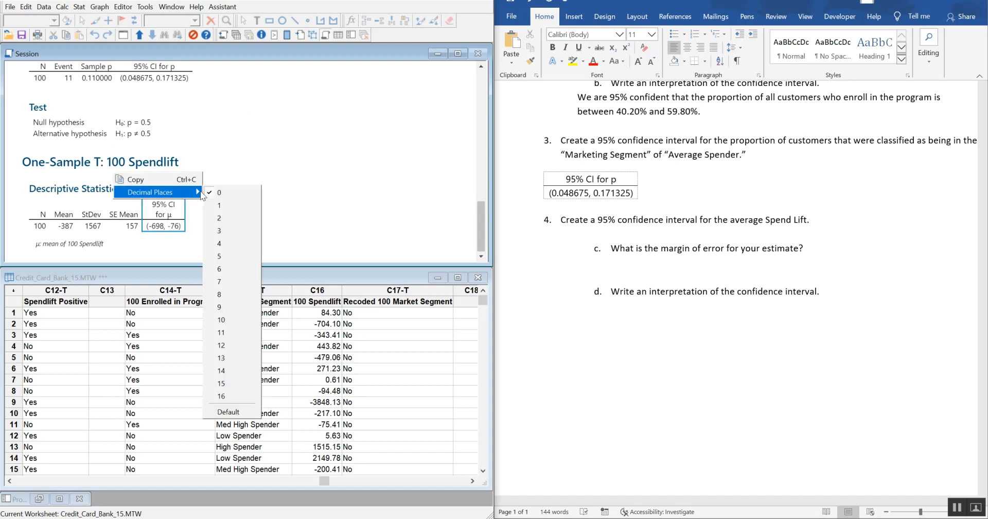
click(233, 218)
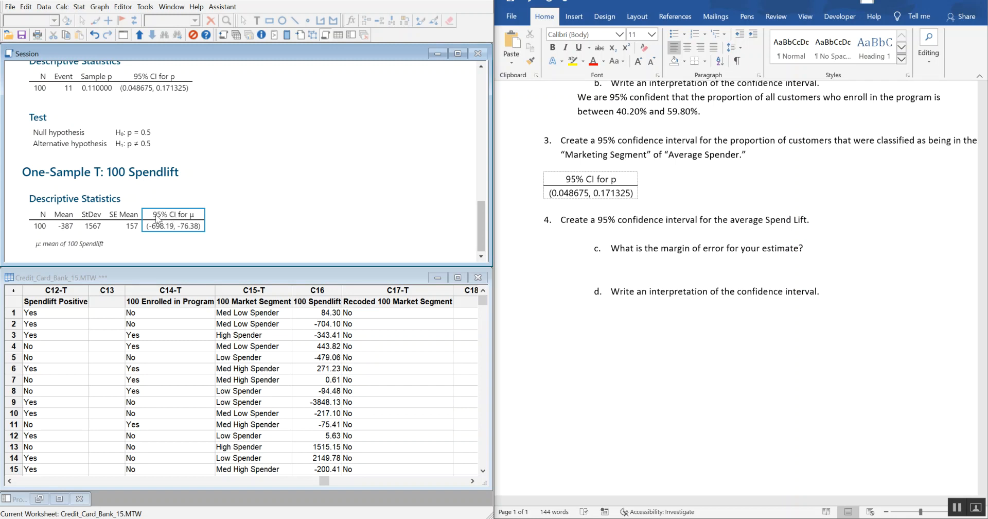
right_click(66, 226)
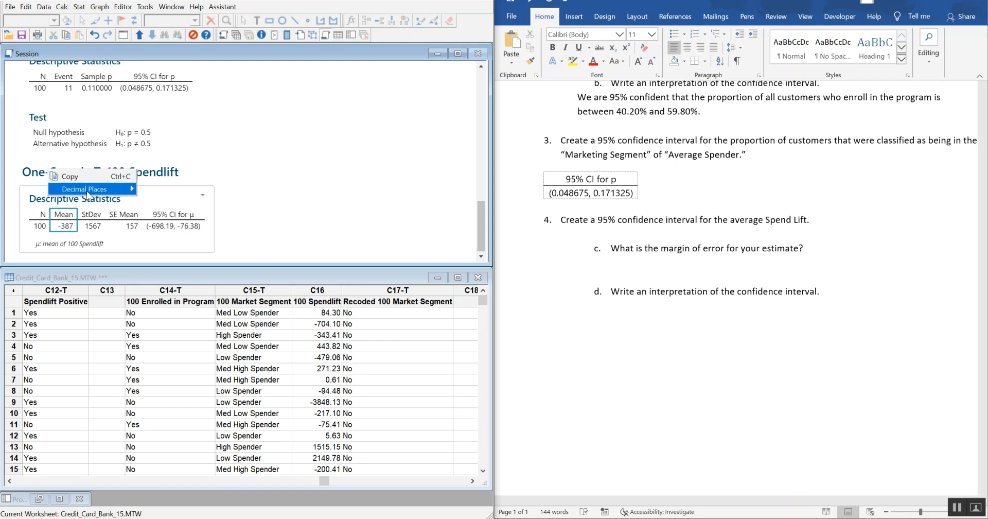
mouse_move(86, 189)
click(157, 215)
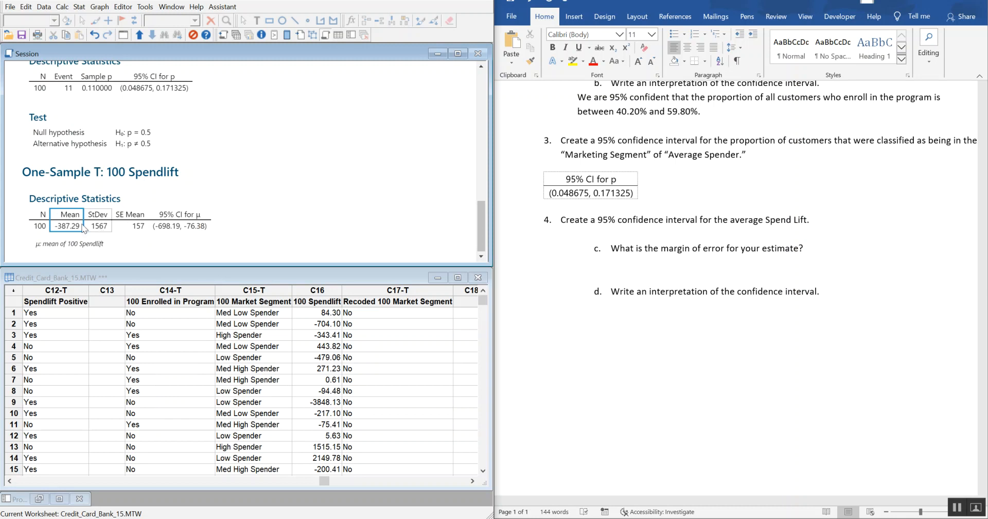
Step: Copy the 100 Spendlift 95% CI for μ into the Word document under question 4
right_click(169, 226)
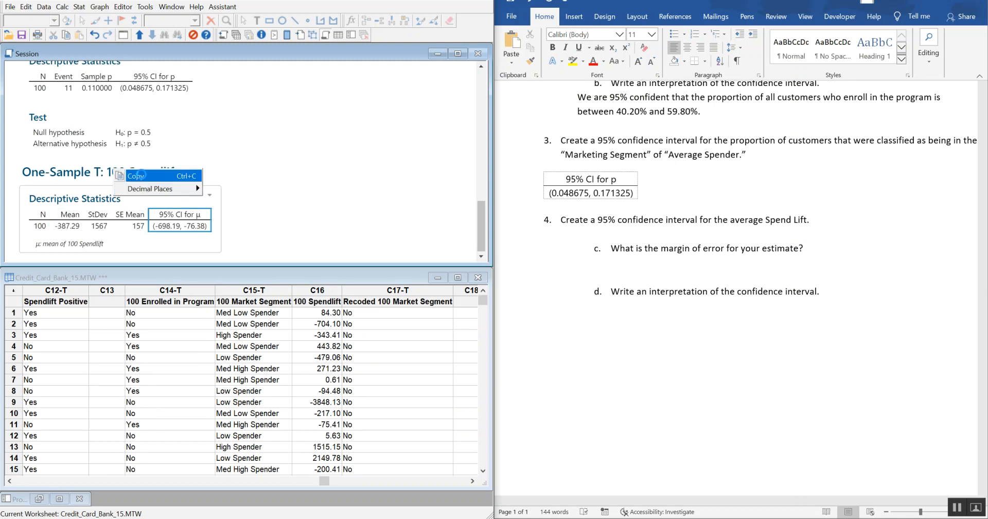
click(138, 175)
click(621, 234)
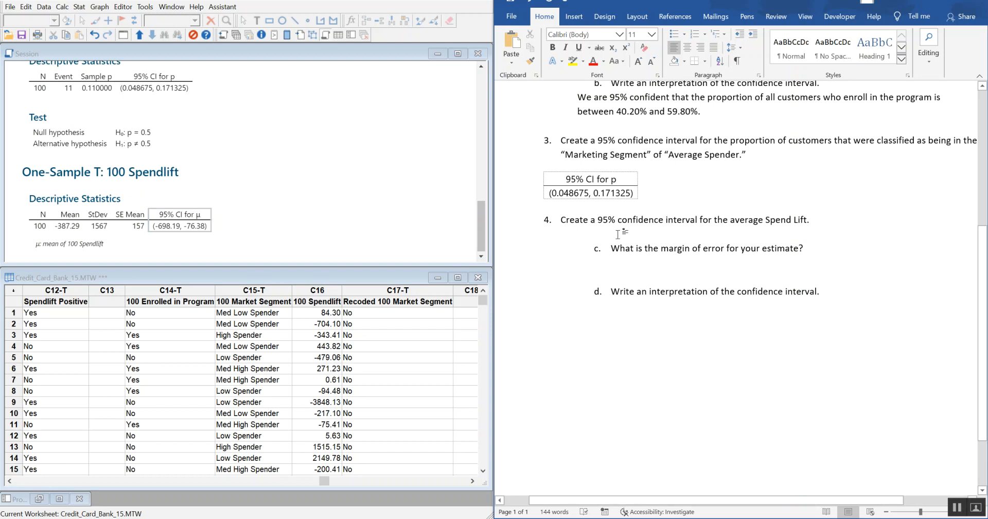
key(ctrl+v)
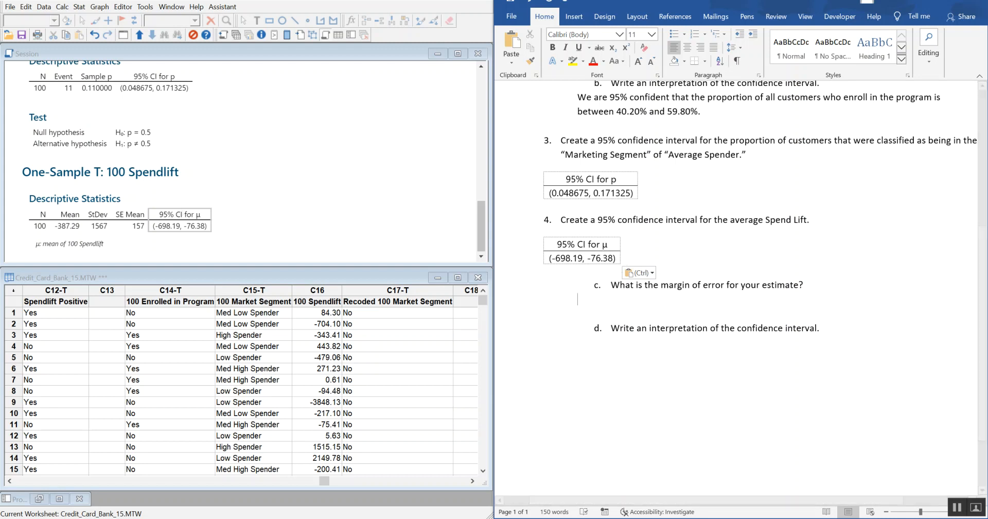
Step: Write the margin of error formula under question 4c as "e= upper CI-sample mean=-76.38—387.29="
text(-)
key(BackSpace)
key(BackSpace)
key(BackSpace)
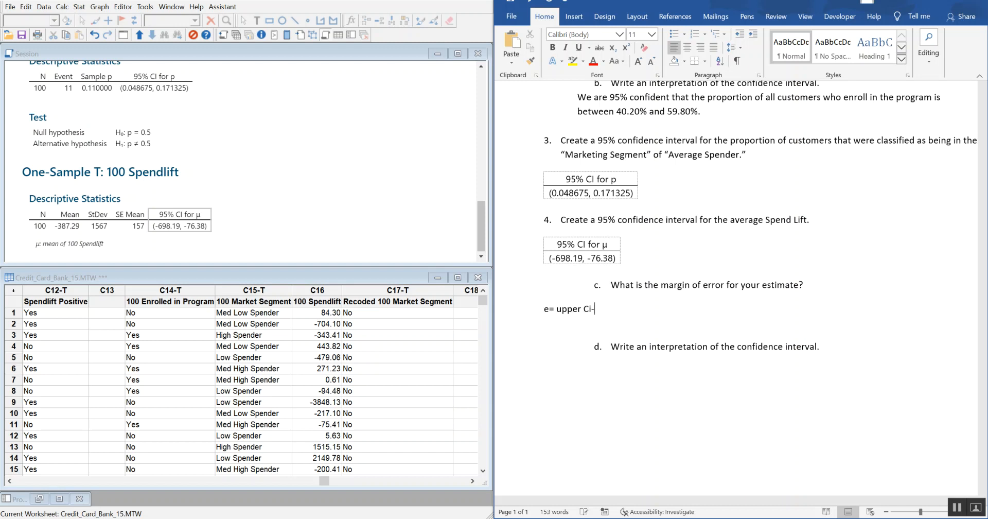
key(BackSpace)
text(O)
key(BackSpace)
text(I-)
text(sam)
text(ple mean=)
text(-76)
text(.38)
text(--3)
text(87)
text(.)
text(29=)
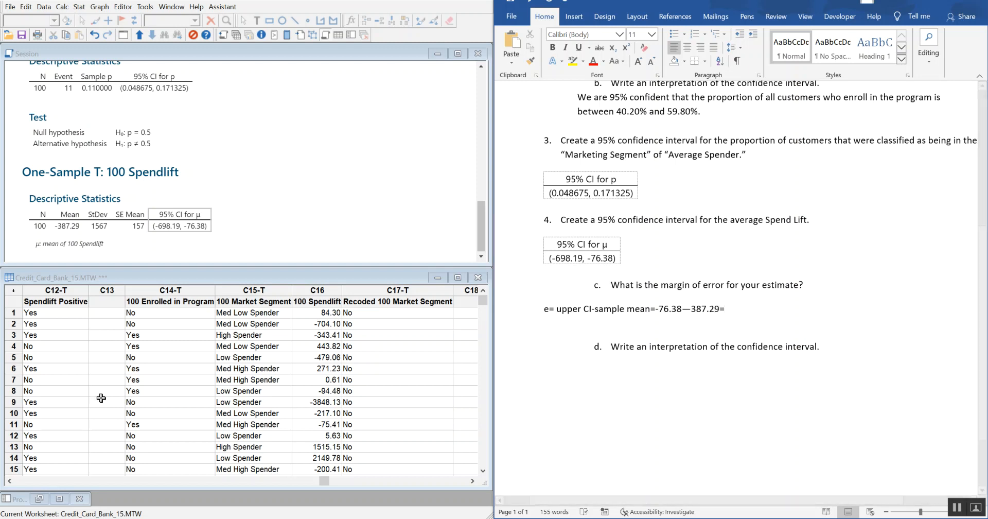
Step: Switch to the Calculator, clear it, and compute 387.29 − 76.38
click(97, 517)
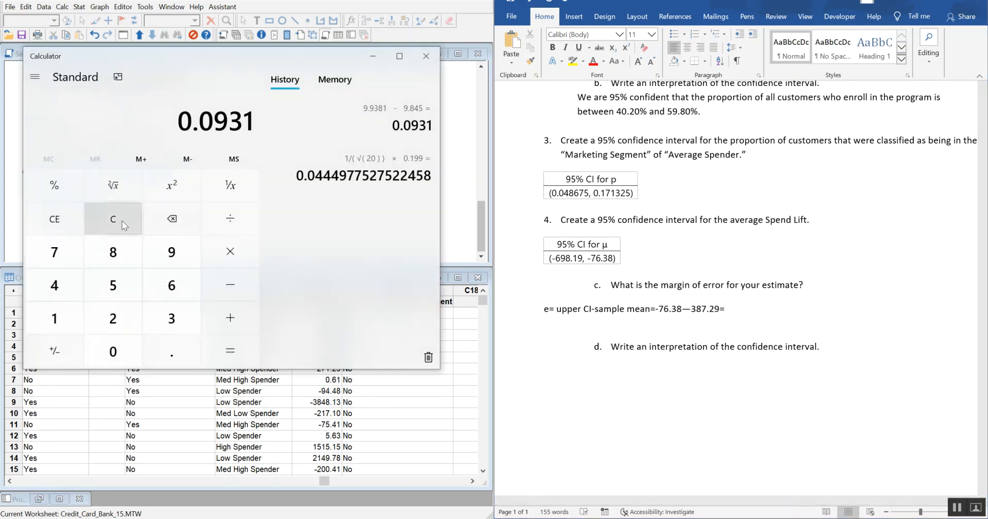
click(123, 221)
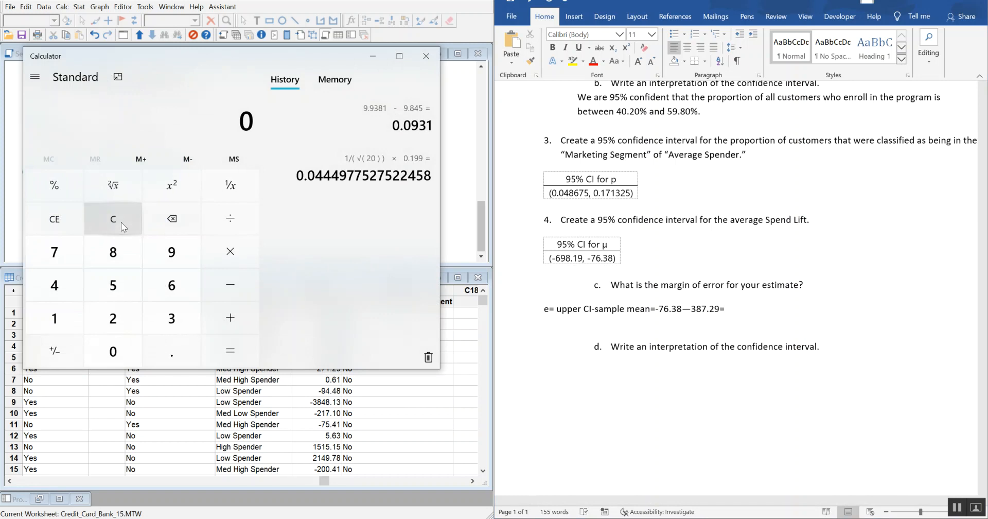
text(387.9)
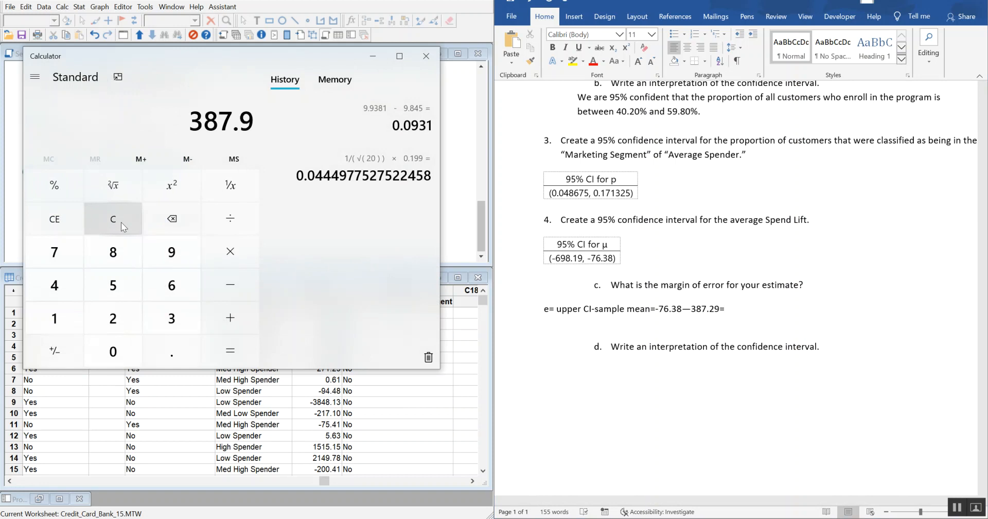
key(BackSpace)
text(29)
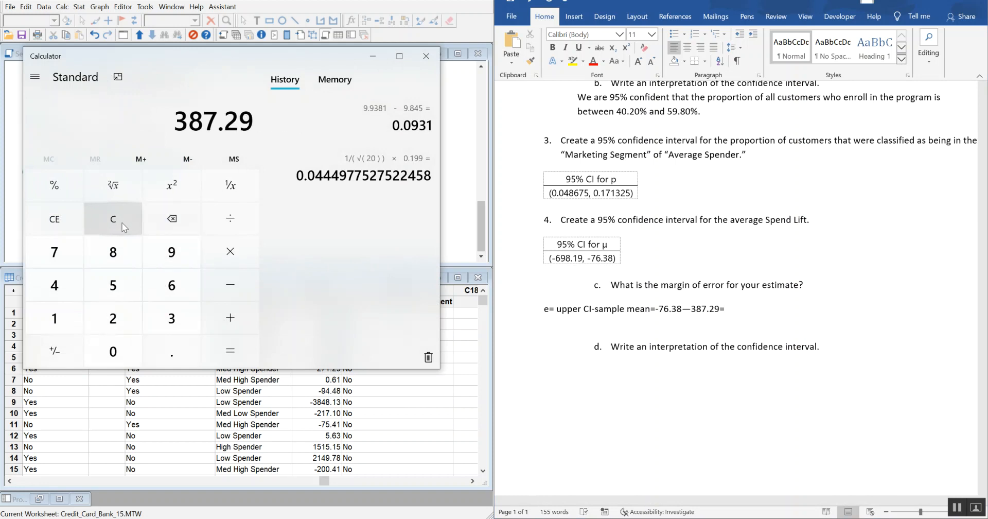
click(229, 280)
click(64, 258)
click(165, 286)
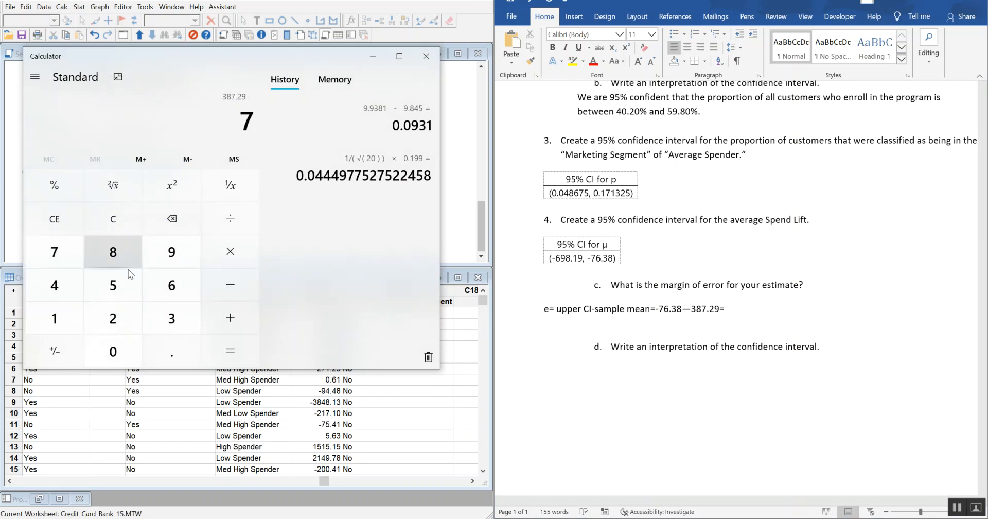
text(35)
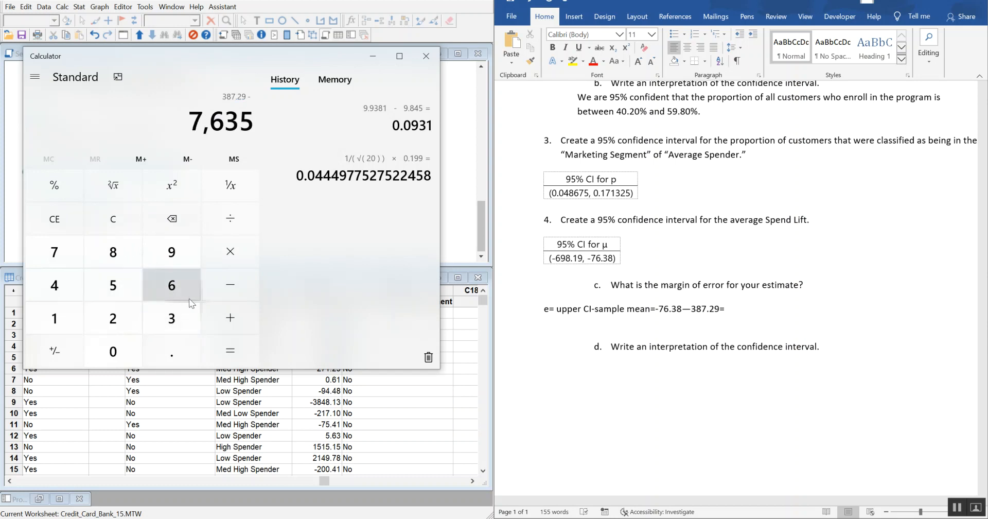
click(171, 219)
click(171, 219)
click(172, 351)
click(171, 318)
click(104, 251)
click(230, 349)
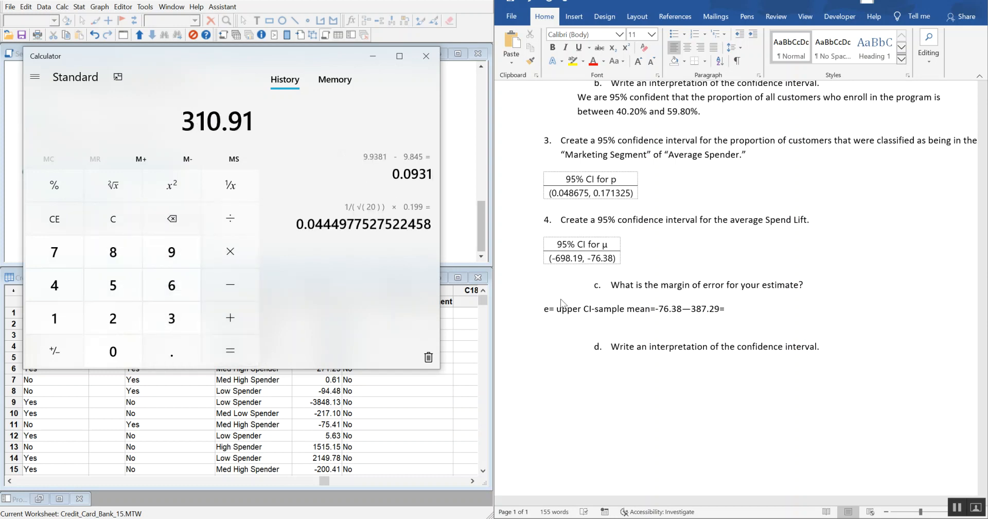
Step: Complete the margin of error line in Word with 310.91 and minimize the Calculator
click(744, 308)
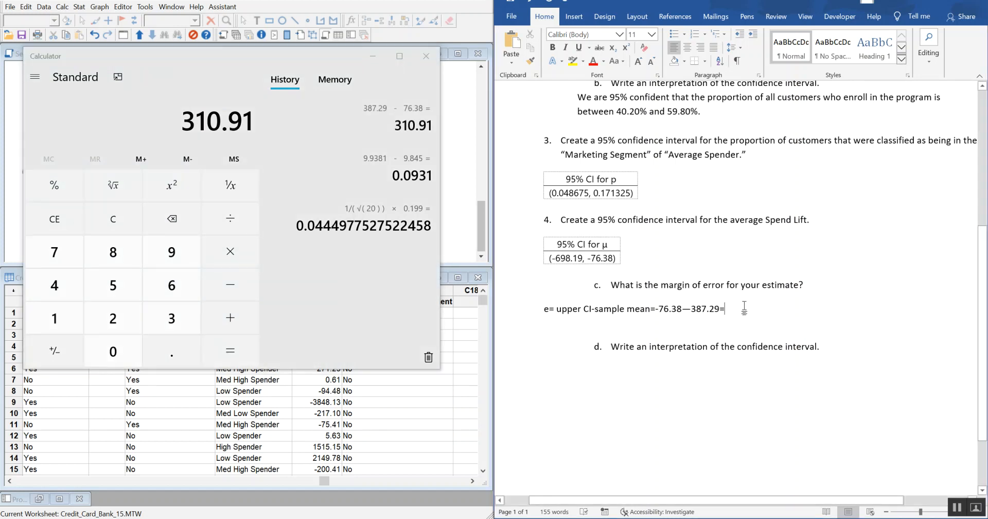
text(2)
key(BackSpace)
key(BackSpace)
text(310)
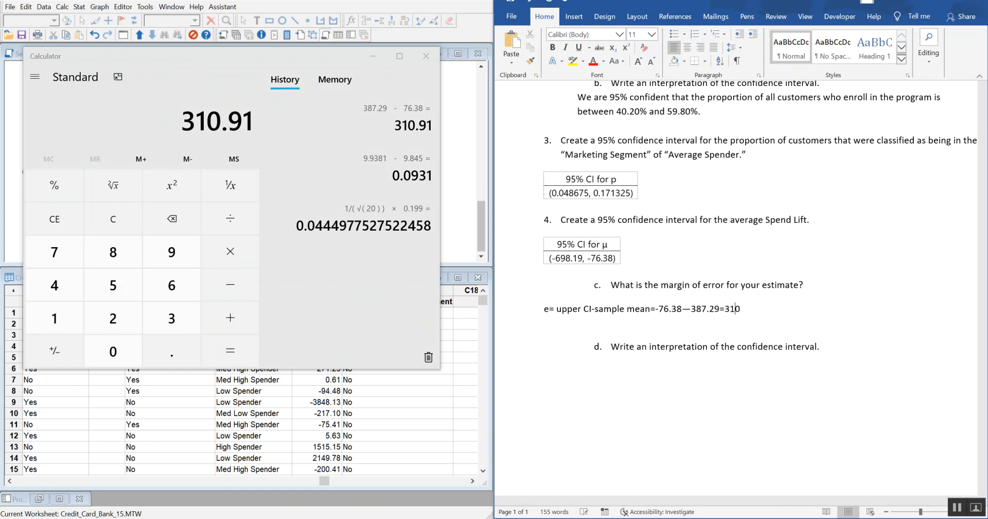
text(.91)
click(373, 56)
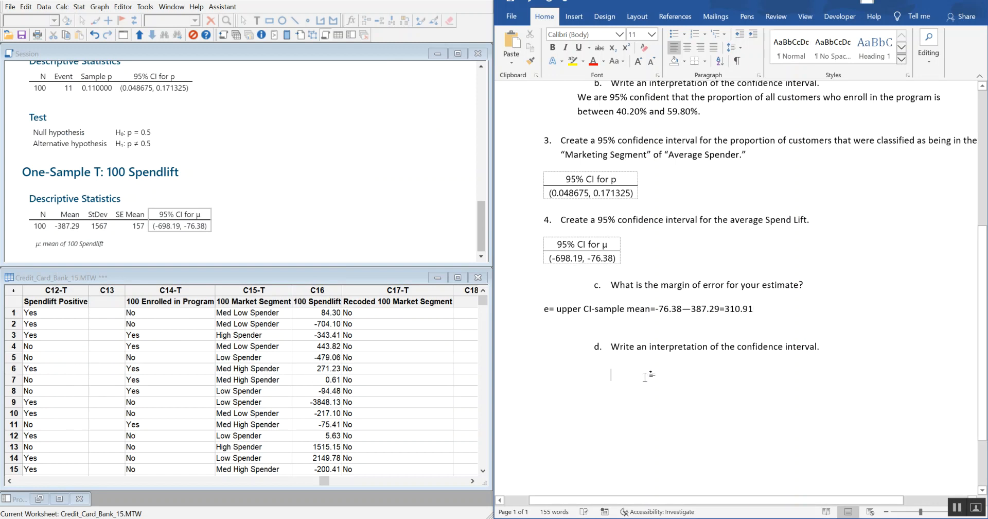
Step: Begin the interpretation under question 4d with "We are 95% confident that the true mean spend lift for all card holders is"
click(755, 390)
text(We are )
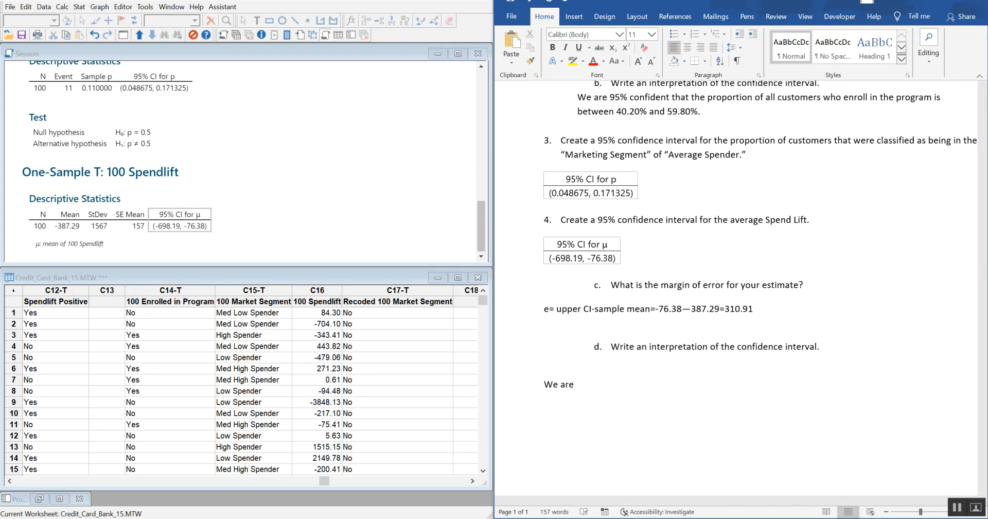
text(95% cor)
text(fident that the true mean)
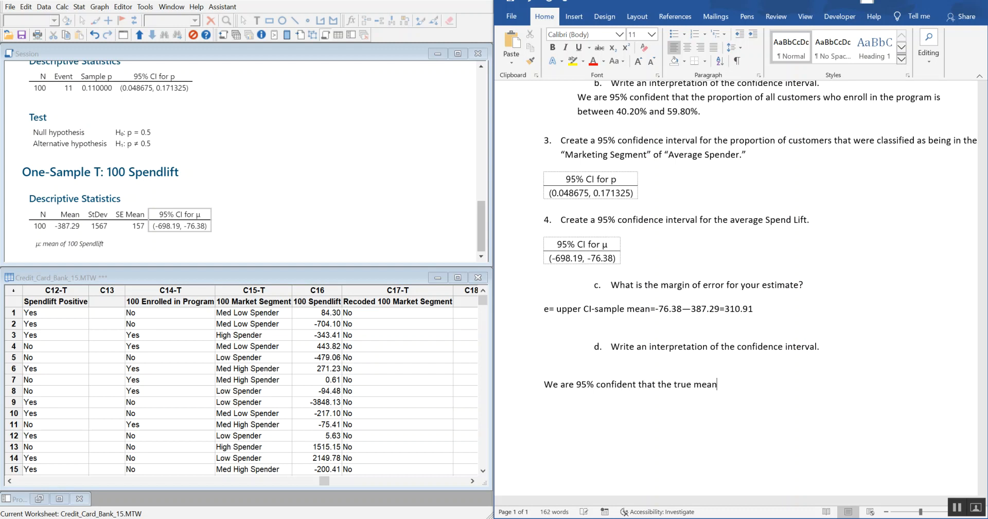
text( spend lif)
text(t for all )
text(card hold)
text(ers in th)
key(BackSpace)
key(BackSpace)
key(BackSpace)
key(BackSpace)
text(s bet)
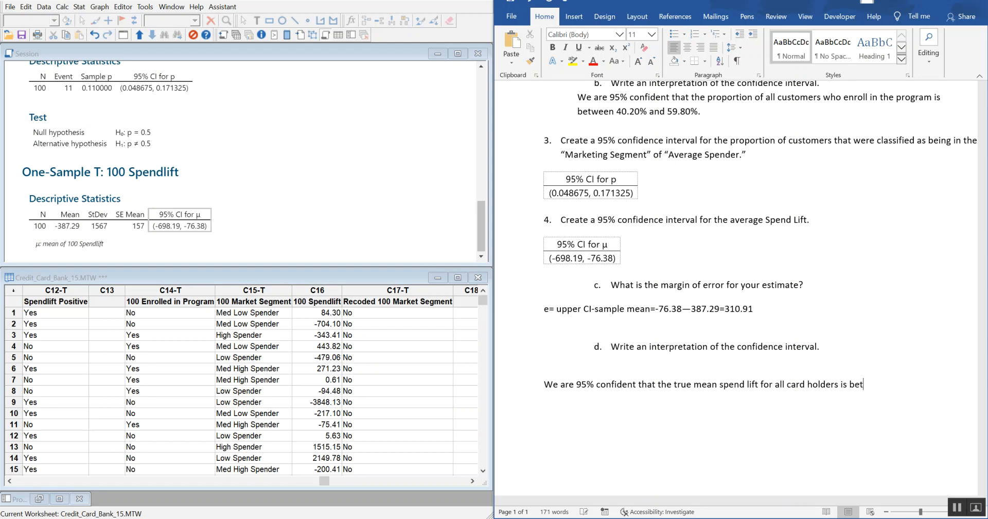
text(ween -)
text(387.29)
text($)
Step: Finish the interpretation sentence with the range "between -$387.29 and -$76.38."
key(Right)
key(Right)
text(and -$76.)
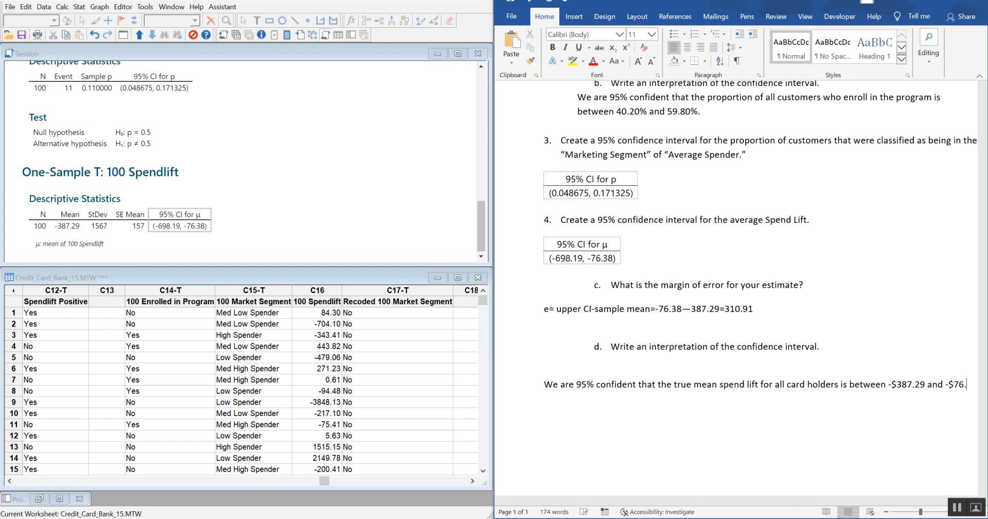
text(38/)
key(BackSpace)
text(.)
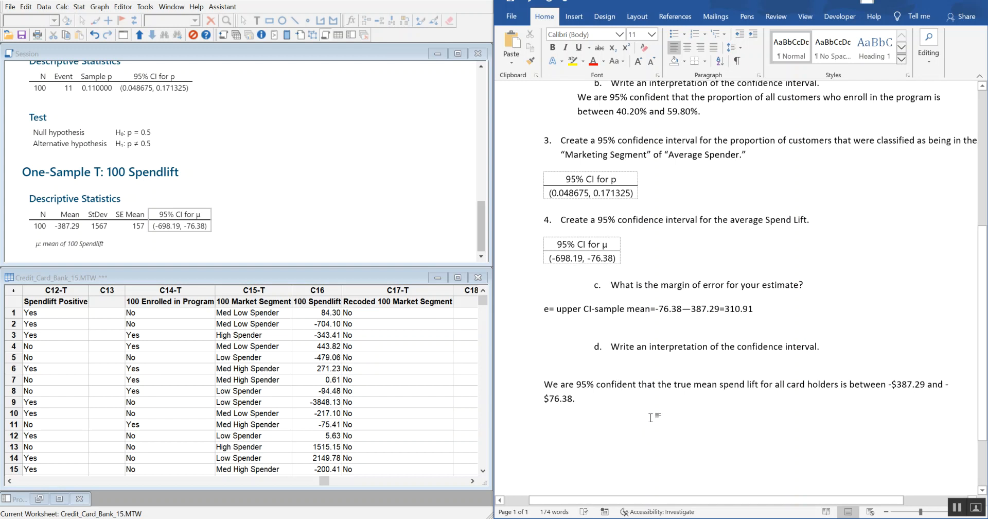
scroll(679, 407, down, 3)
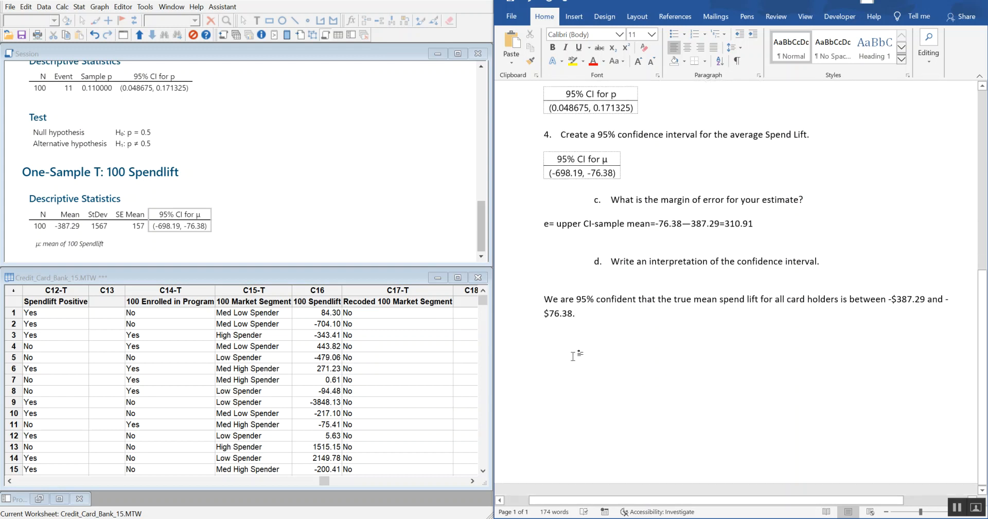